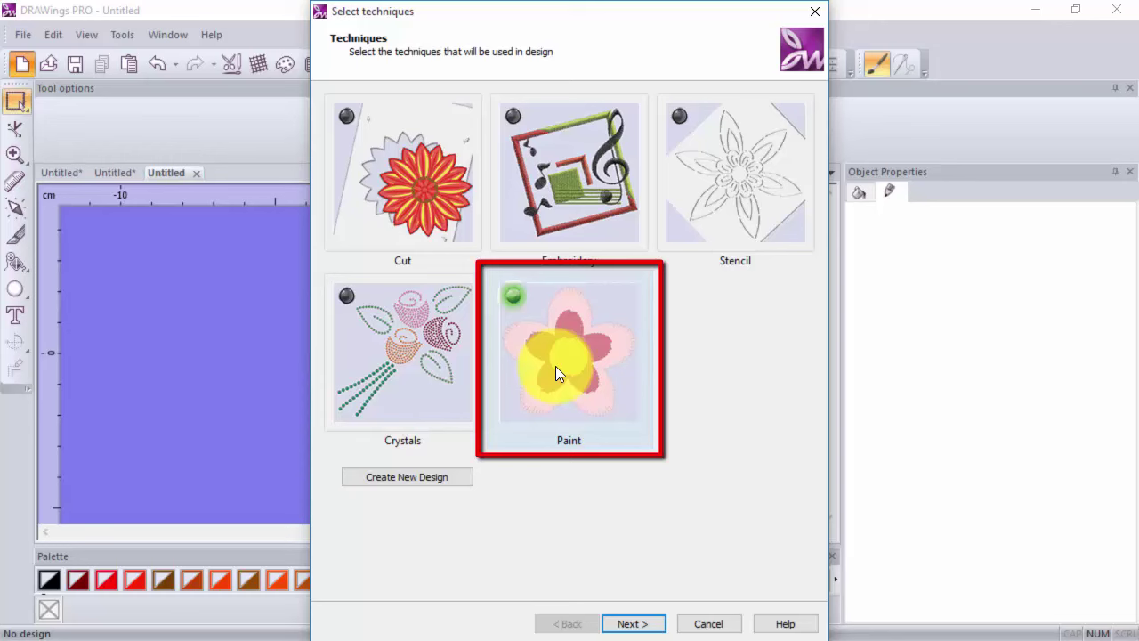
# Step: Create a new graphic design that uses the Paint technique
pyautogui.click(634, 624)
pyautogui.click(635, 624)
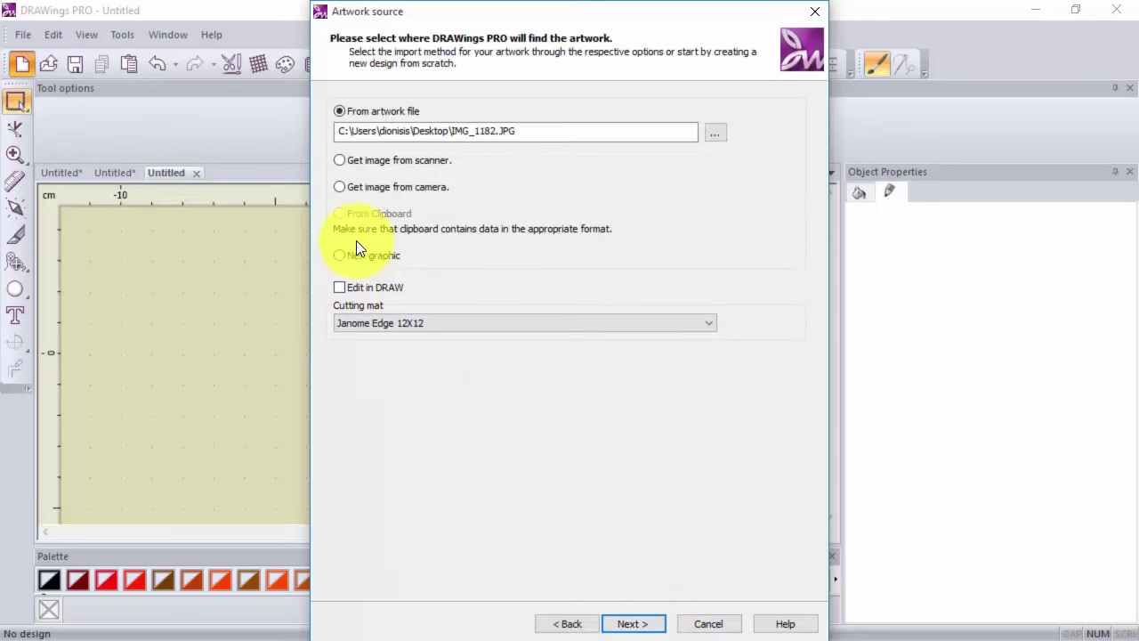
pyautogui.click(341, 255)
pyautogui.click(645, 622)
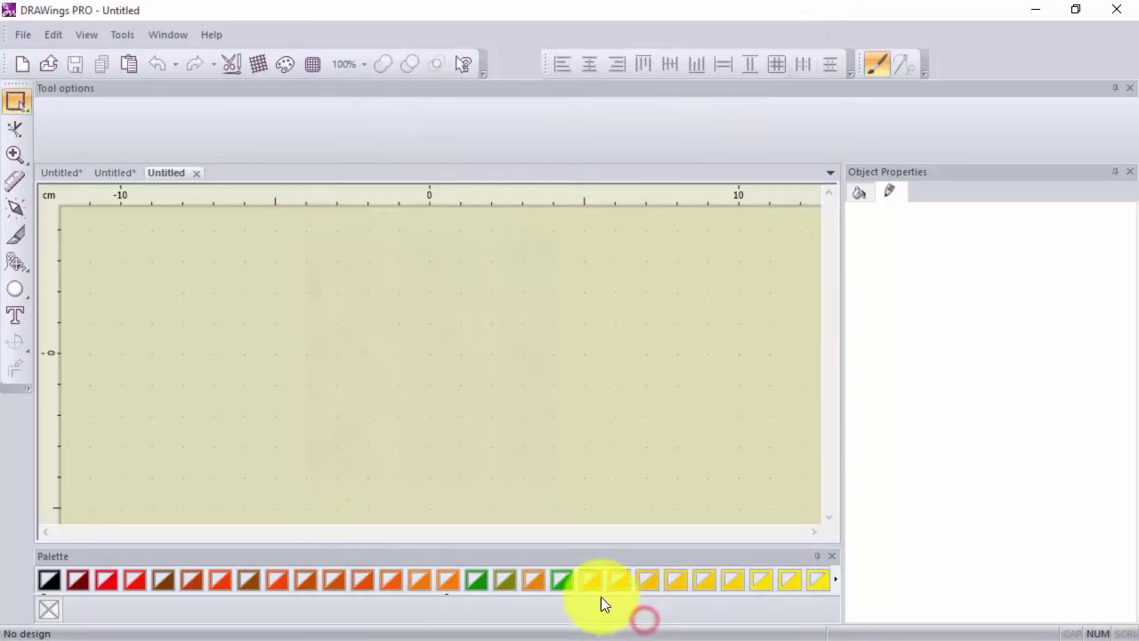
# Step: Draw an ellipse about 97 mm wide and 62 mm high and show its fill properties
pyautogui.click(18, 289)
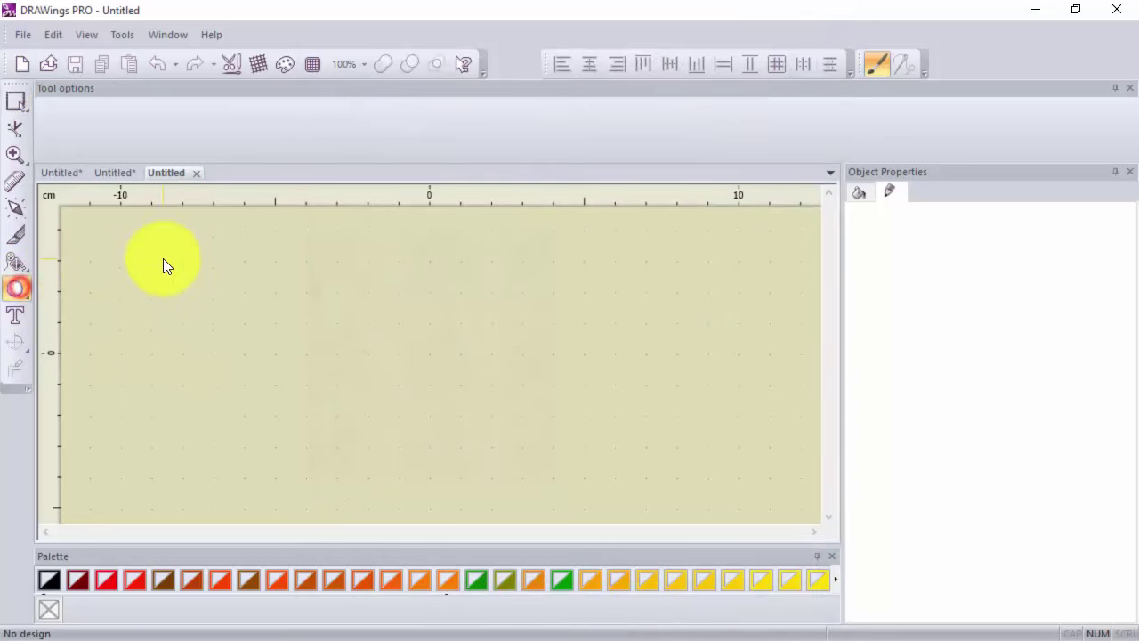
pyautogui.moveTo(173, 264); pyautogui.dragTo(464, 450)
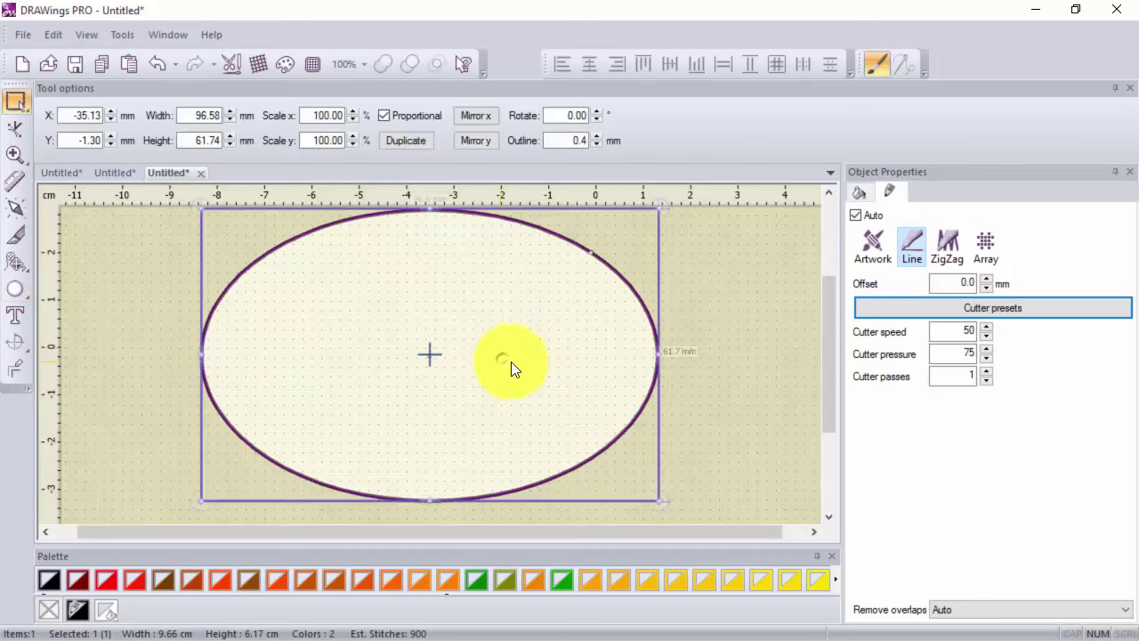
pyautogui.click(861, 192)
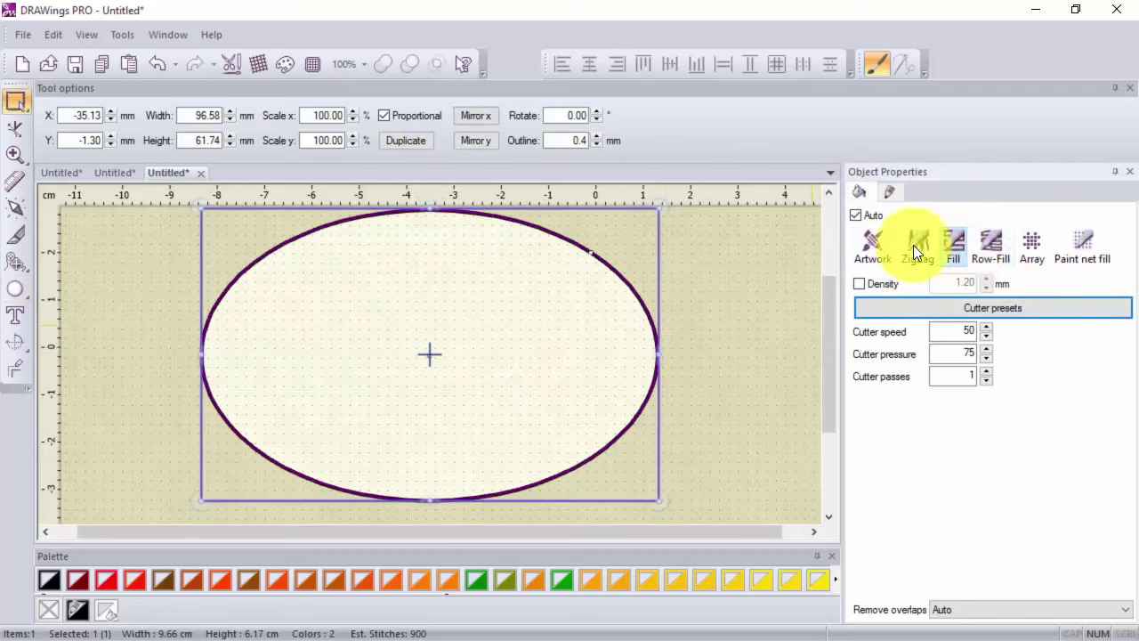
pyautogui.scroll(-2, 263, 347)
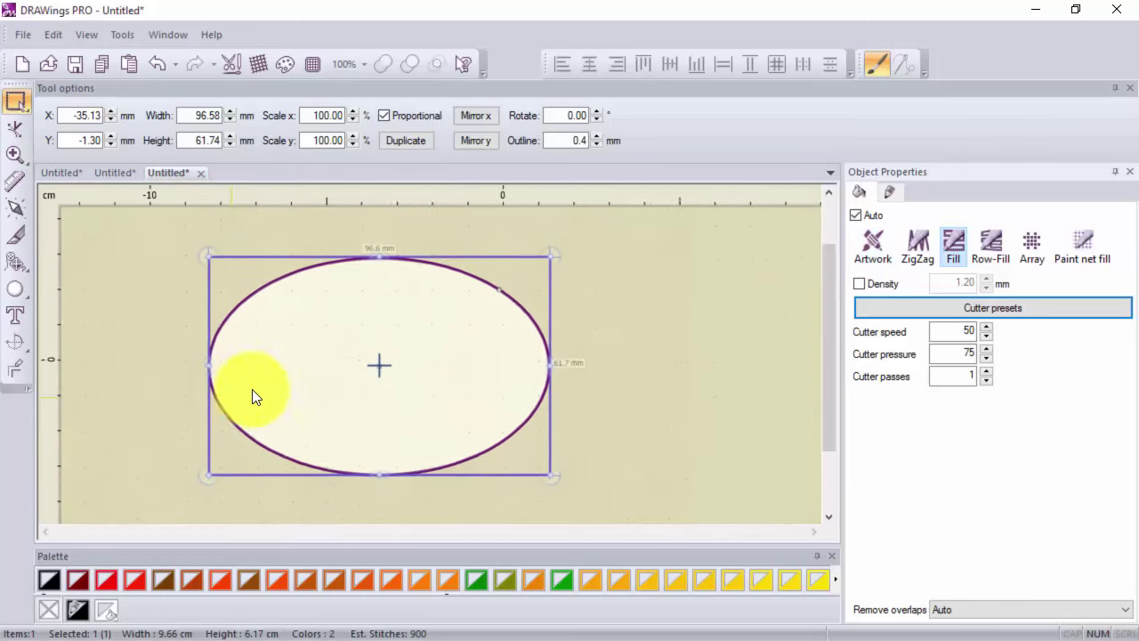
# Step: Add the Embroidery technique to the design
pyautogui.click(235, 66)
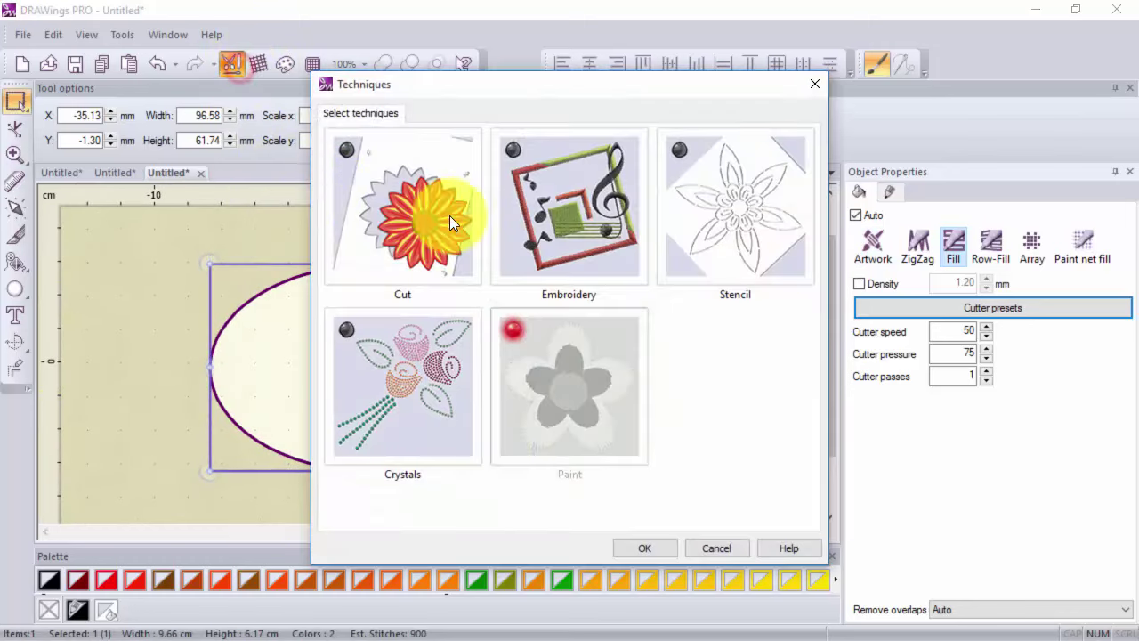
pyautogui.click(573, 215)
pyautogui.click(654, 546)
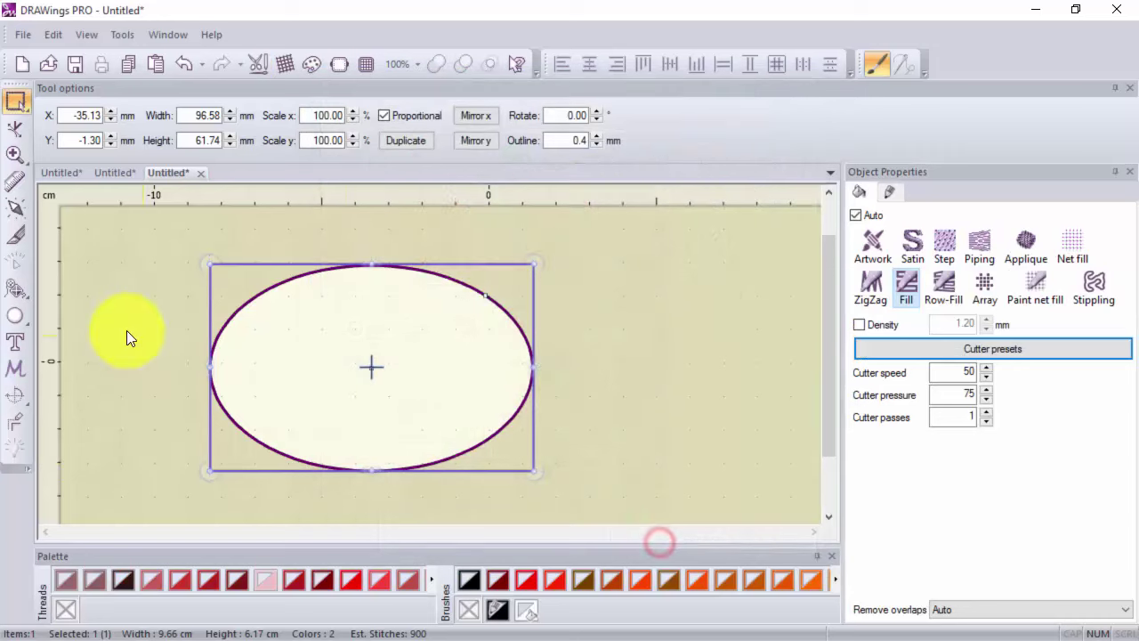
# Step: Draw a second ellipse about 27 mm wide and 37 mm high beside the first and give it the Row-Fill type
pyautogui.click(15, 315)
pyautogui.moveTo(573, 263); pyautogui.dragTo(661, 386)
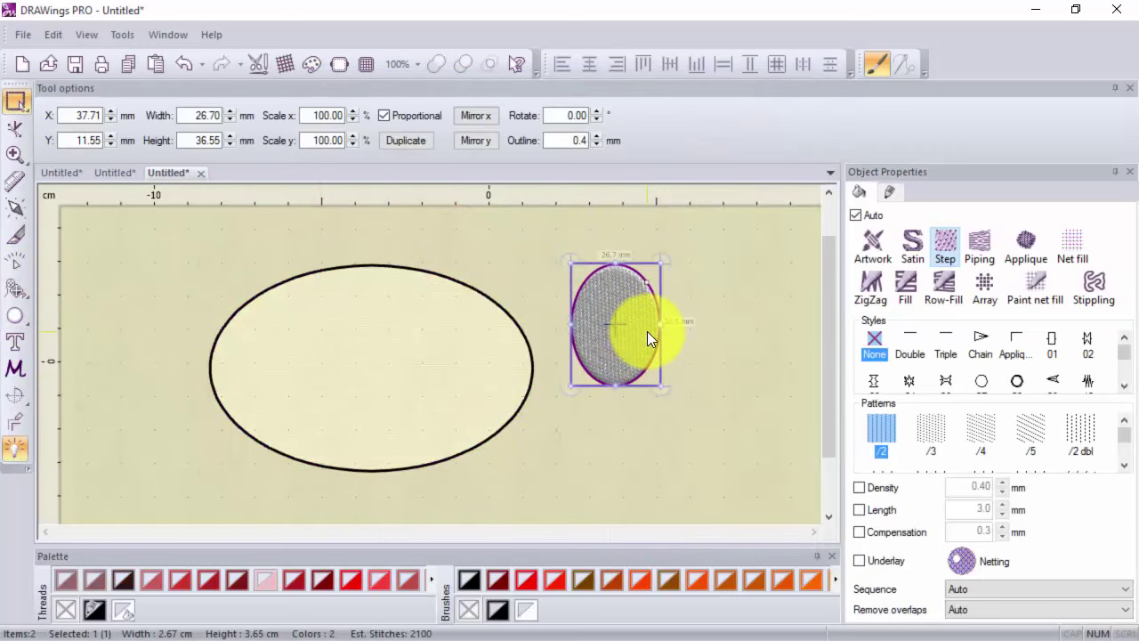
pyautogui.click(948, 291)
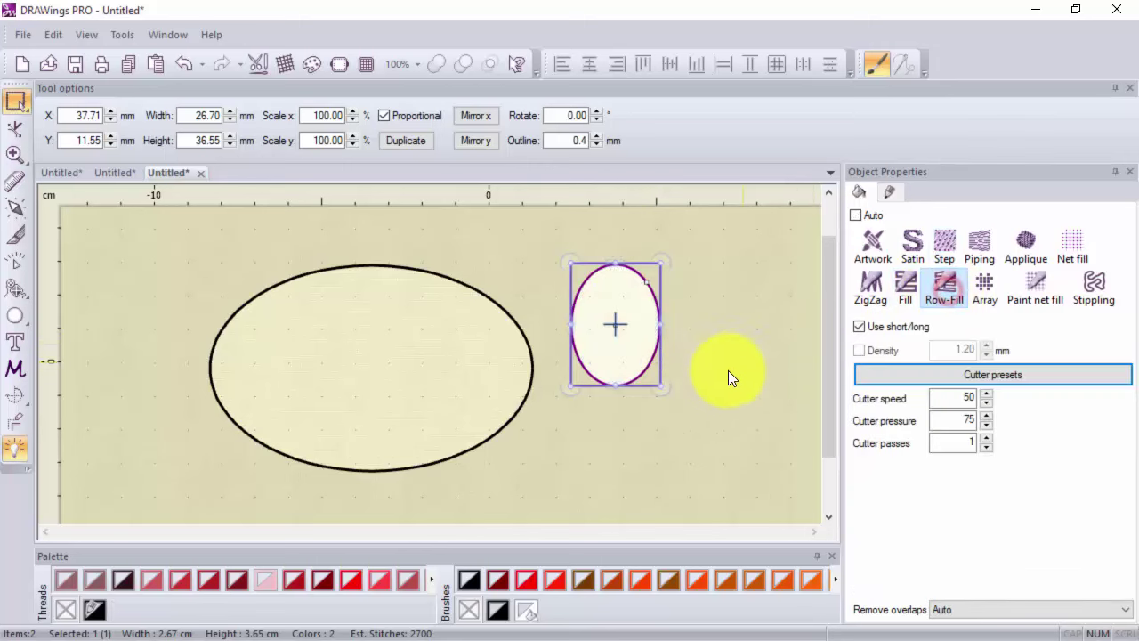
pyautogui.click(692, 368)
pyautogui.scroll(5, 623, 312)
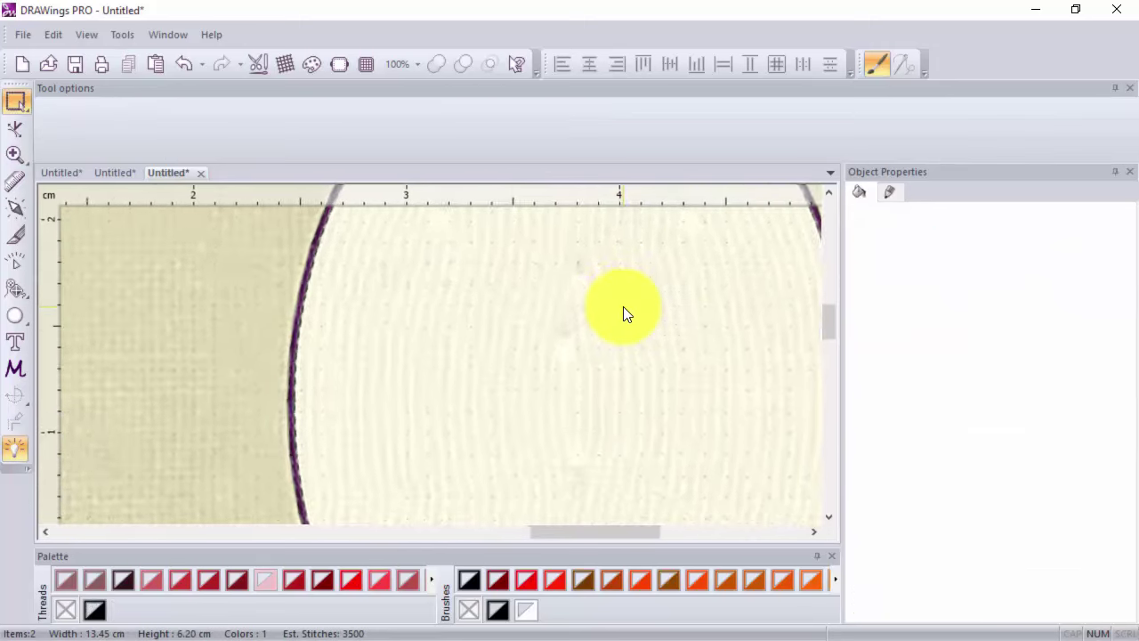
pyautogui.click(650, 318)
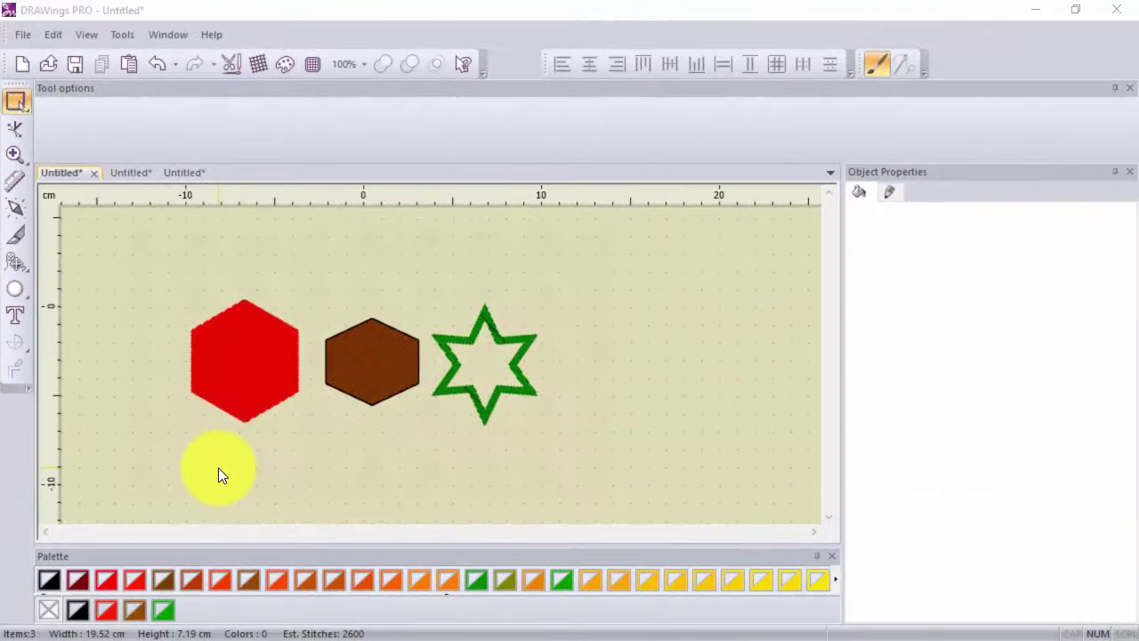
# Step: Select the red hexagon with the Fill type and examine its painted texture up close
pyautogui.click(230, 376)
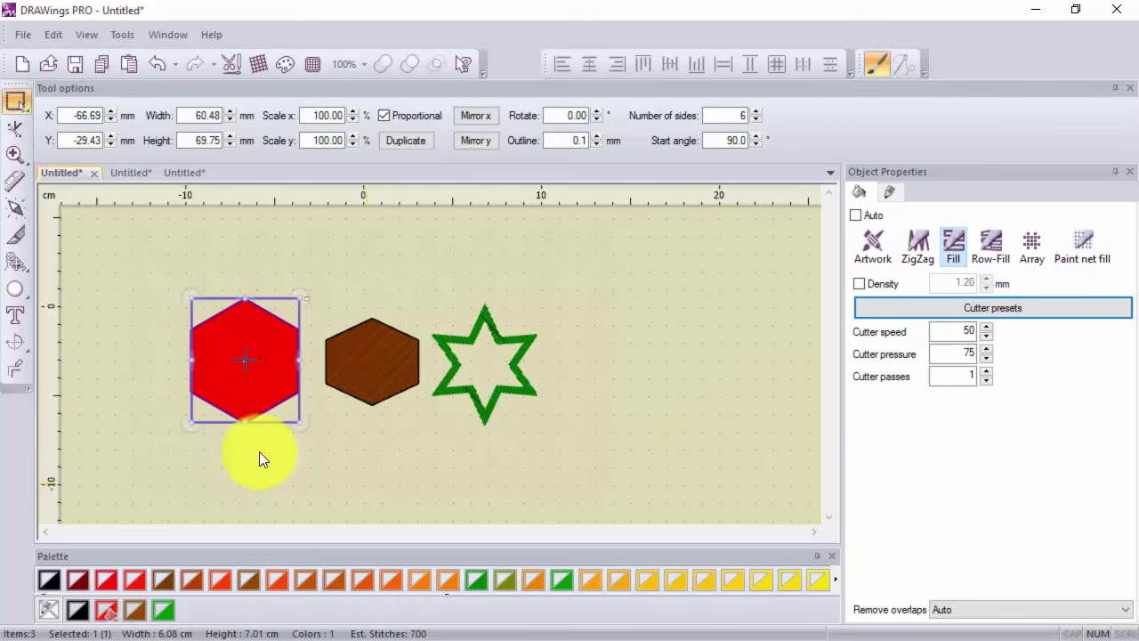
pyautogui.click(951, 247)
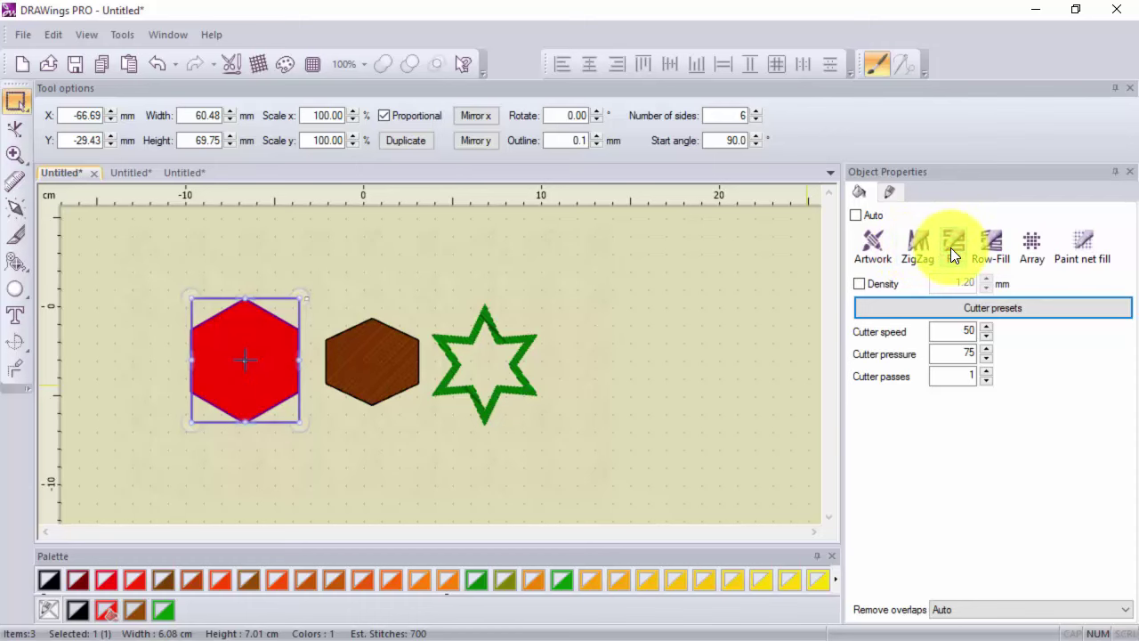
pyautogui.scroll(3, 239, 398)
pyautogui.scroll(1, 298, 357)
pyautogui.scroll(-1, 285, 279)
pyautogui.scroll(1, 285, 279)
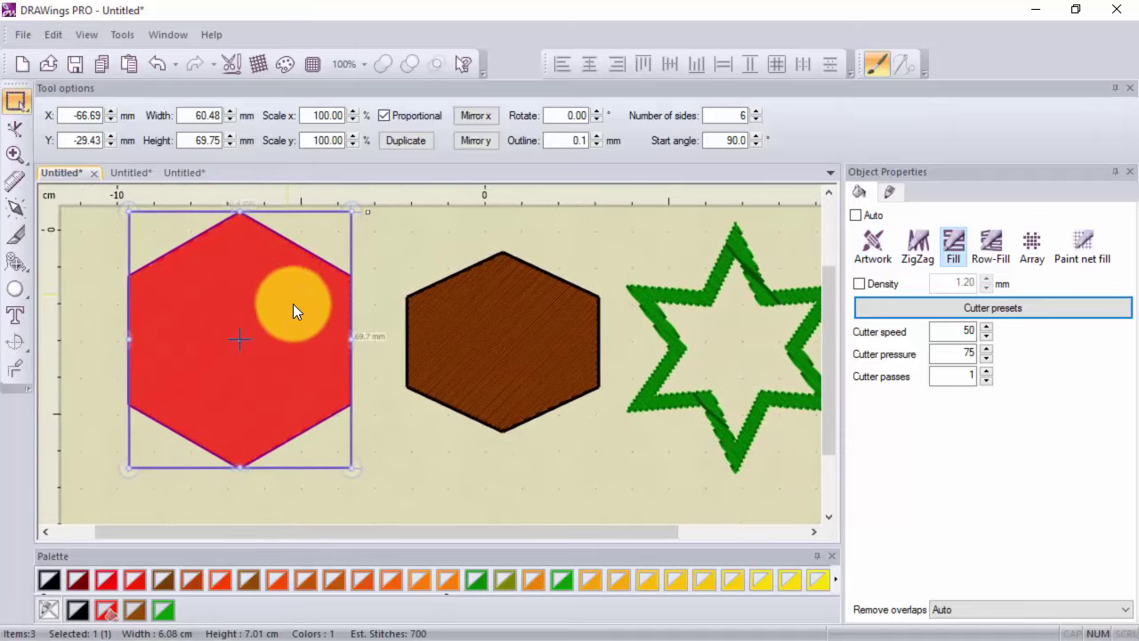
# Step: Change the brown hexagon's fill type to Row-Fill
pyautogui.click(542, 350)
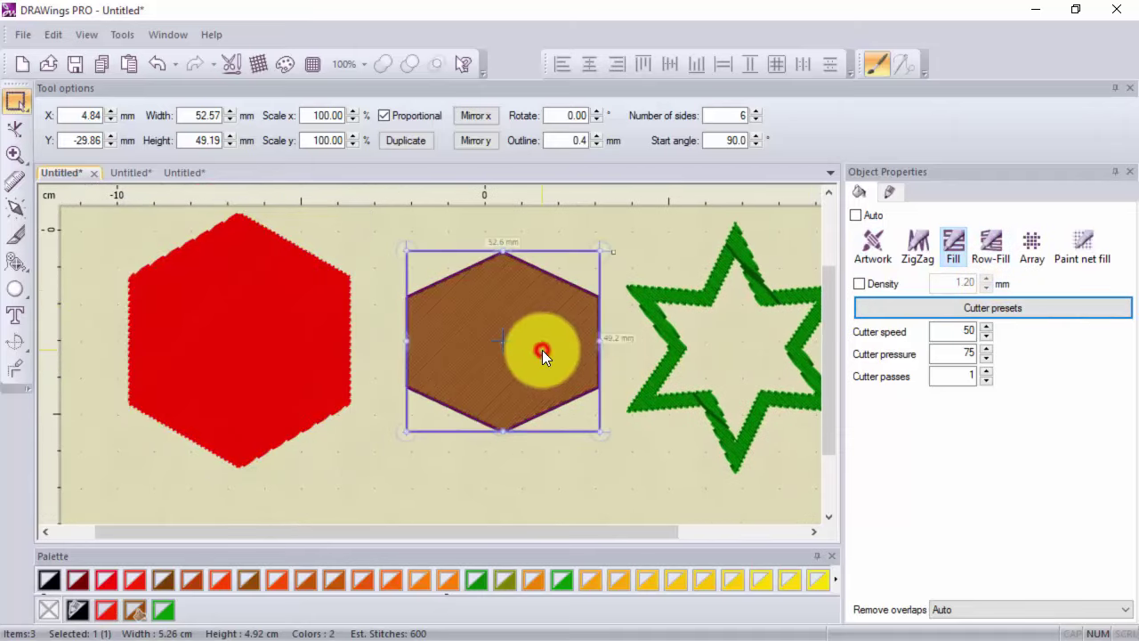
pyautogui.click(991, 242)
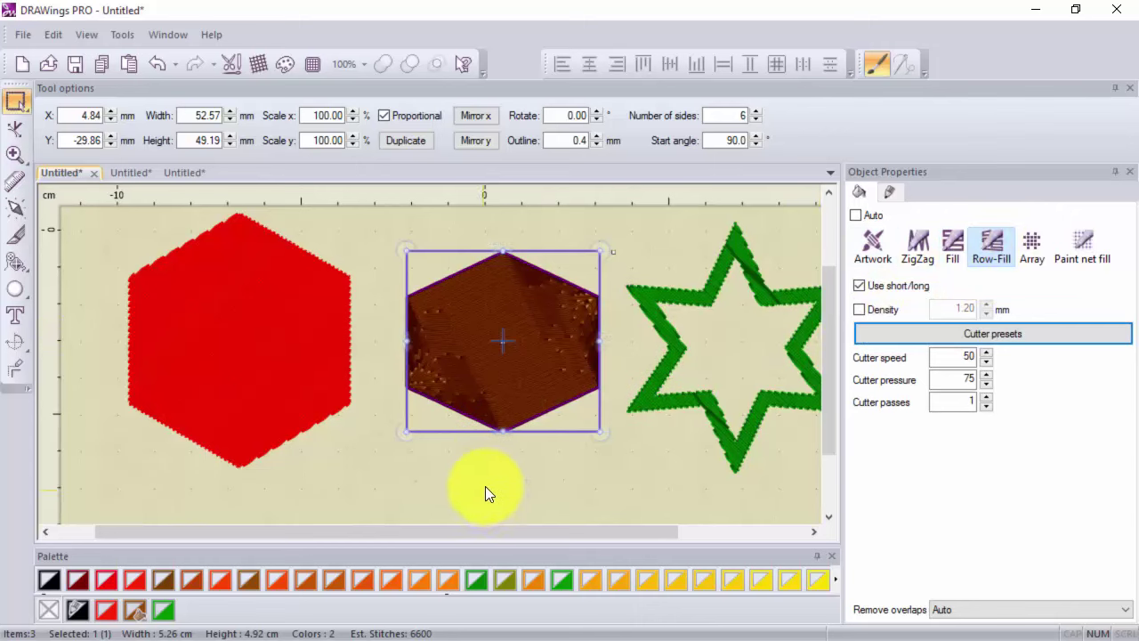
# Step: Change the green star's fill type to ZigZag and inspect the result up close
pyautogui.click(723, 426)
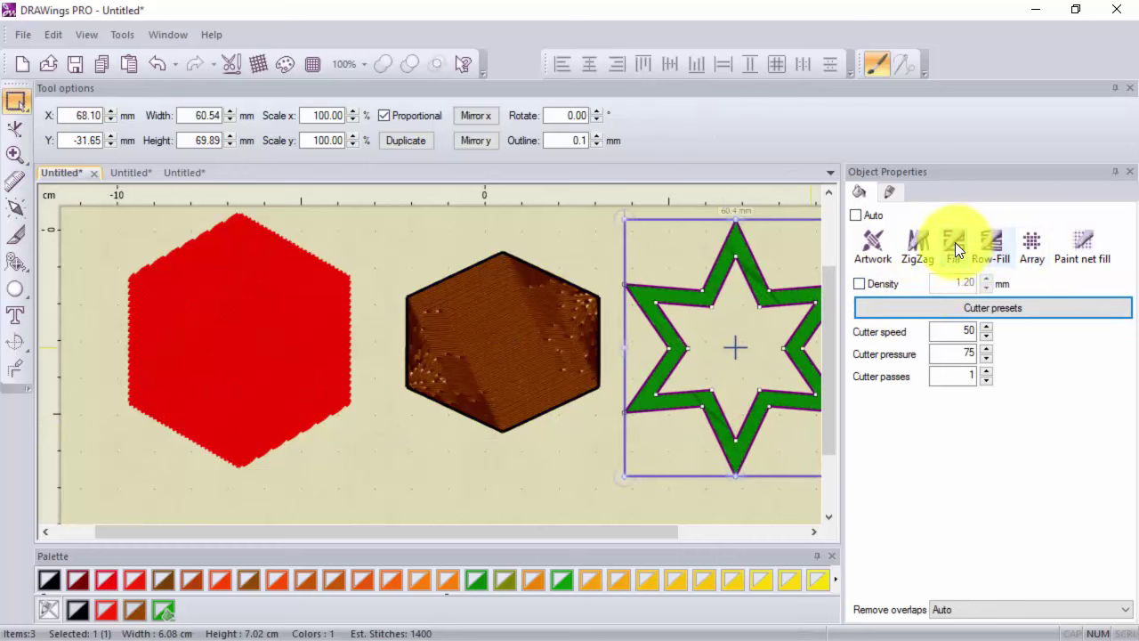
pyautogui.click(919, 242)
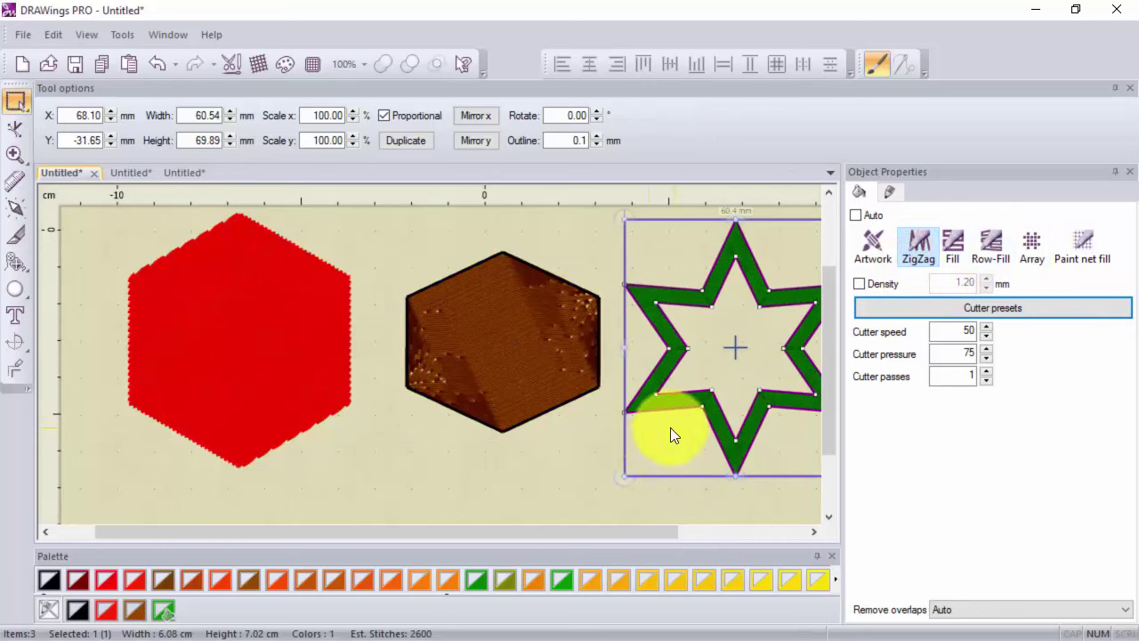
pyautogui.scroll(-3, 473, 419)
pyautogui.scroll(5, 594, 411)
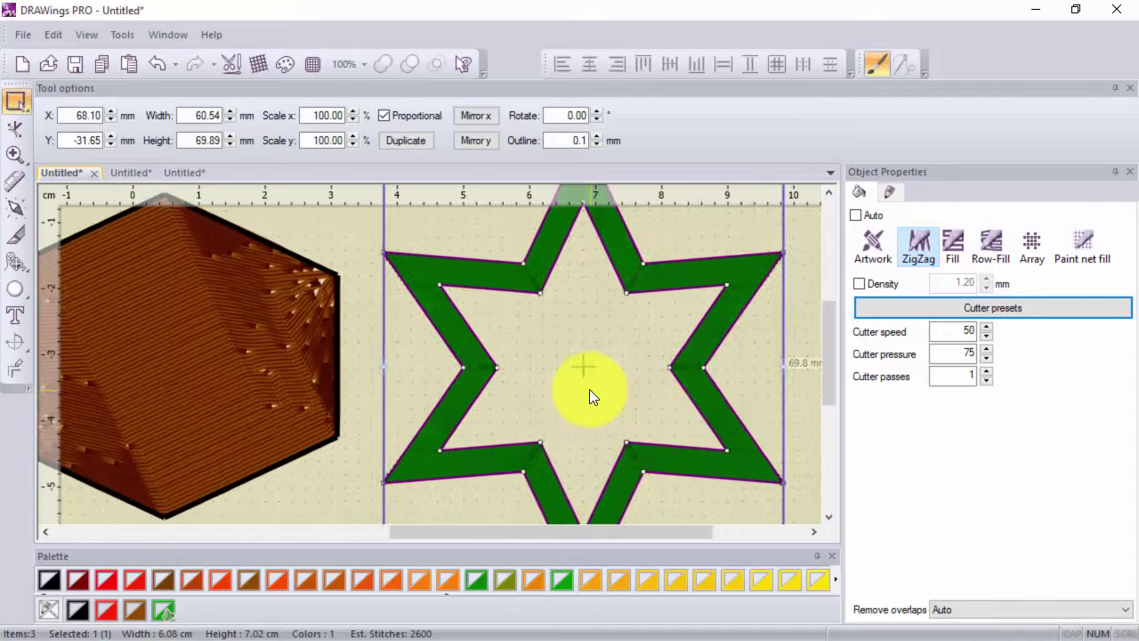
pyautogui.click(589, 389)
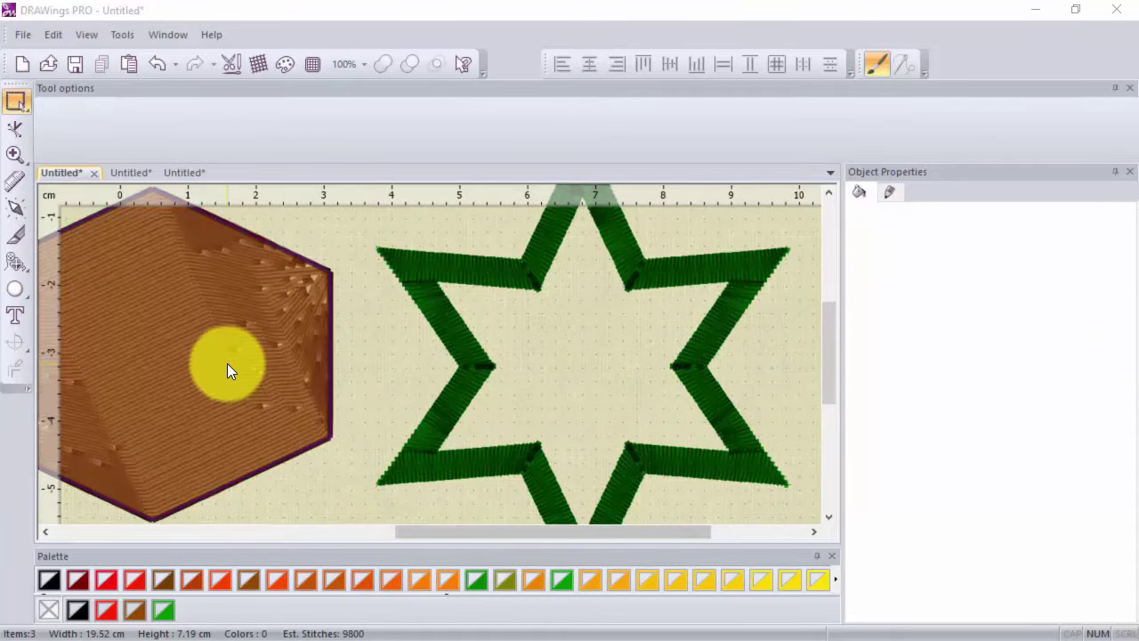
# Step: Change the brown hexagon's fill type to Paint net fill and show its outline properties
pyautogui.click(227, 363)
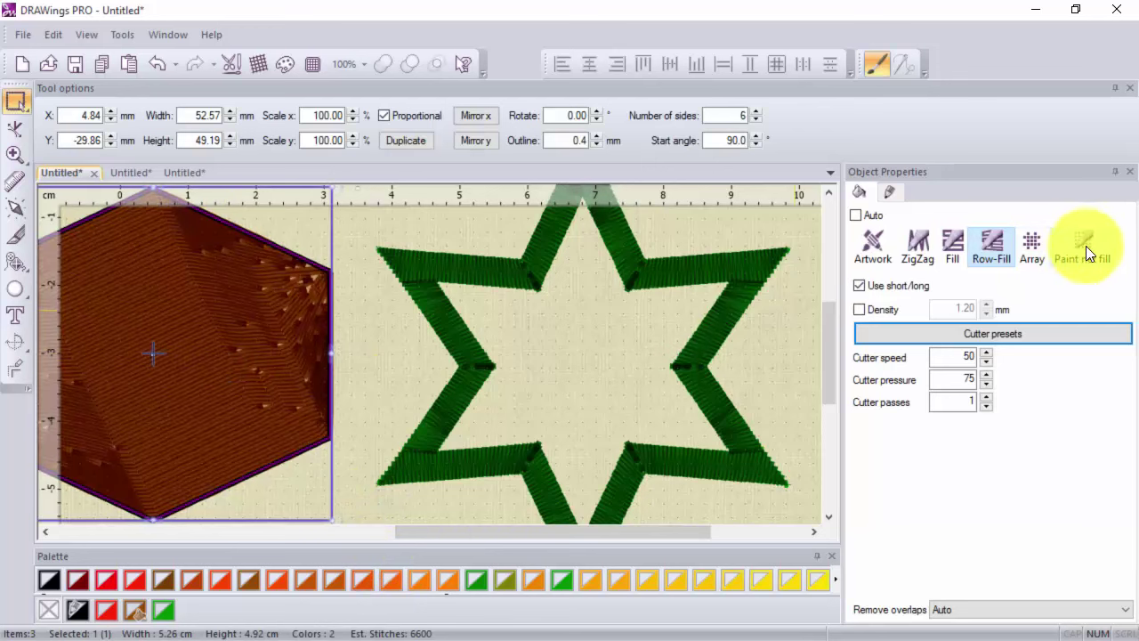
pyautogui.click(1088, 249)
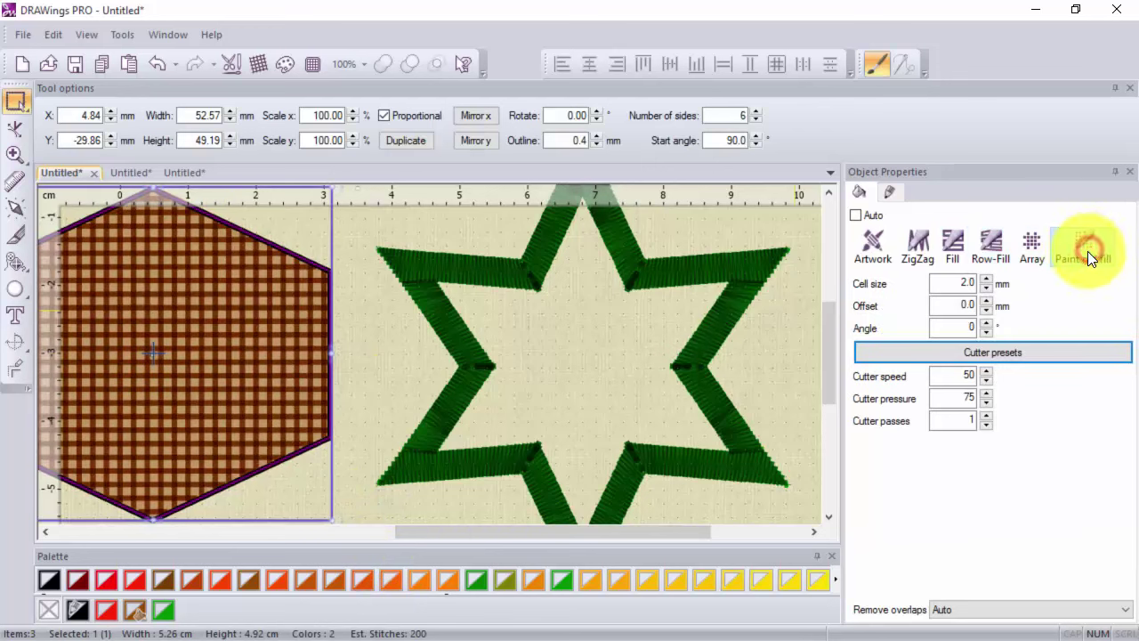
pyautogui.scroll(-3, 329, 381)
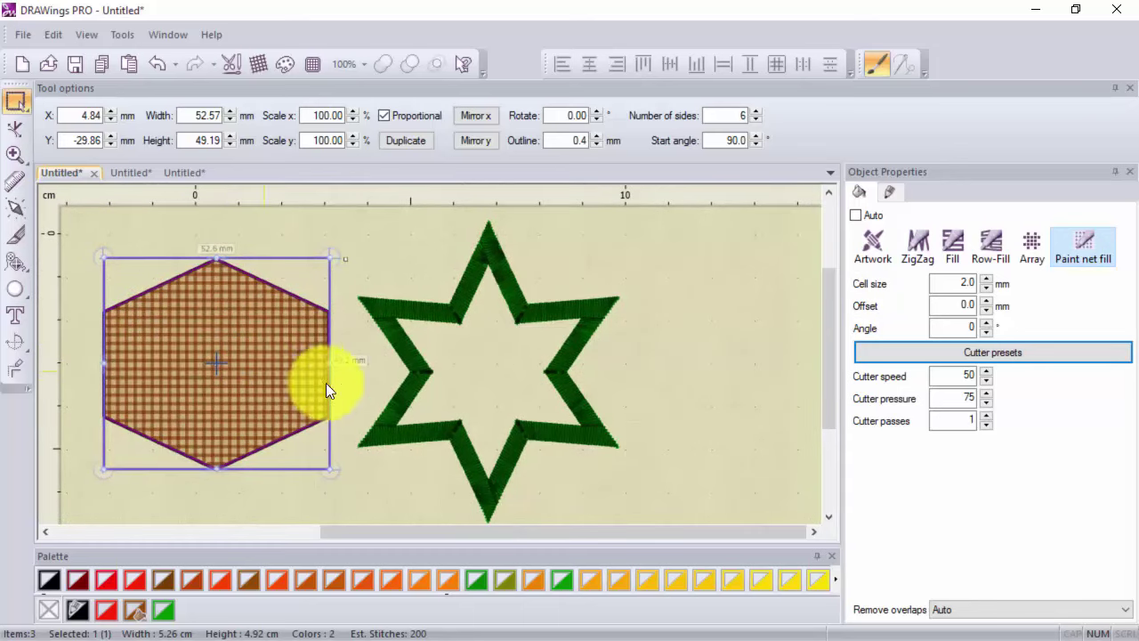
pyautogui.click(891, 192)
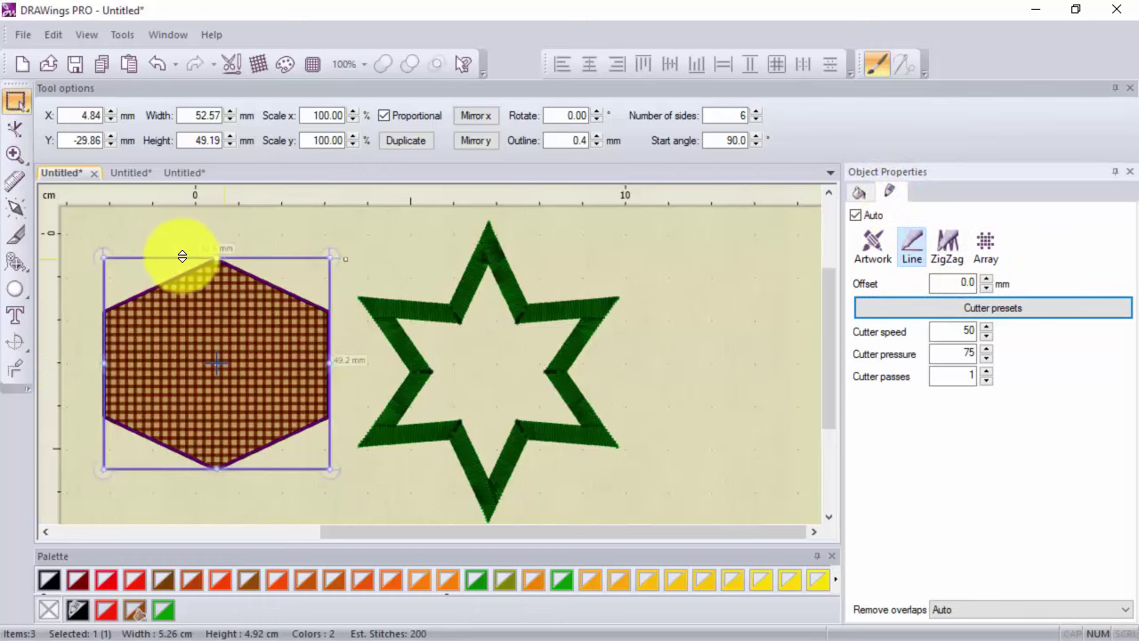
# Step: Switch to the design with the outlined ellipse and star, and apply the Line outline type to the ellipse
pyautogui.click(127, 172)
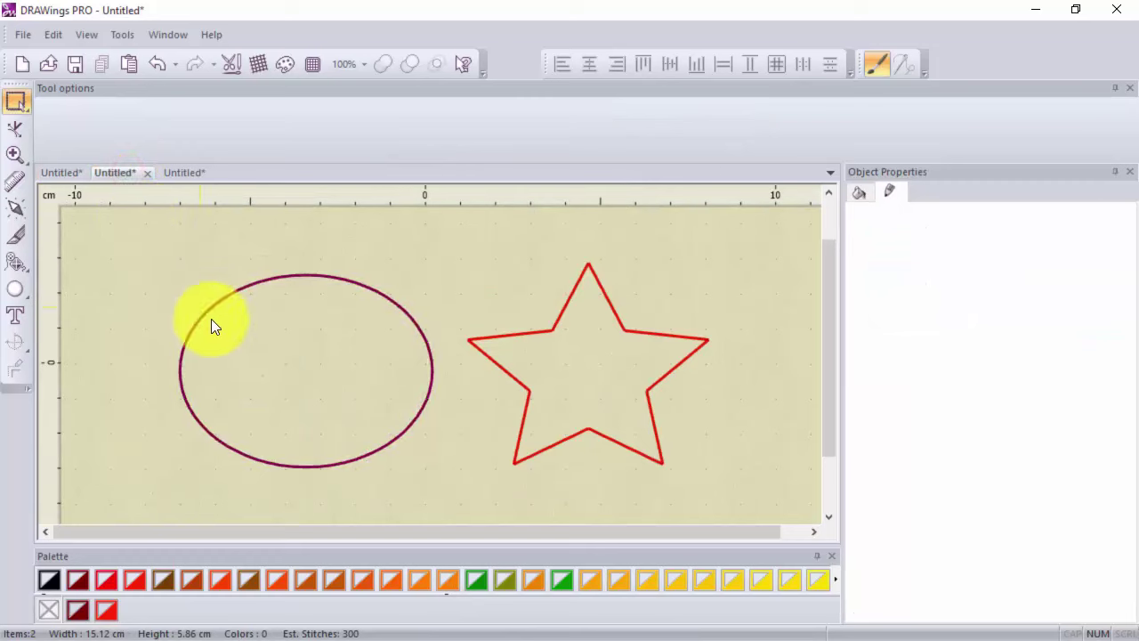
pyautogui.click(340, 278)
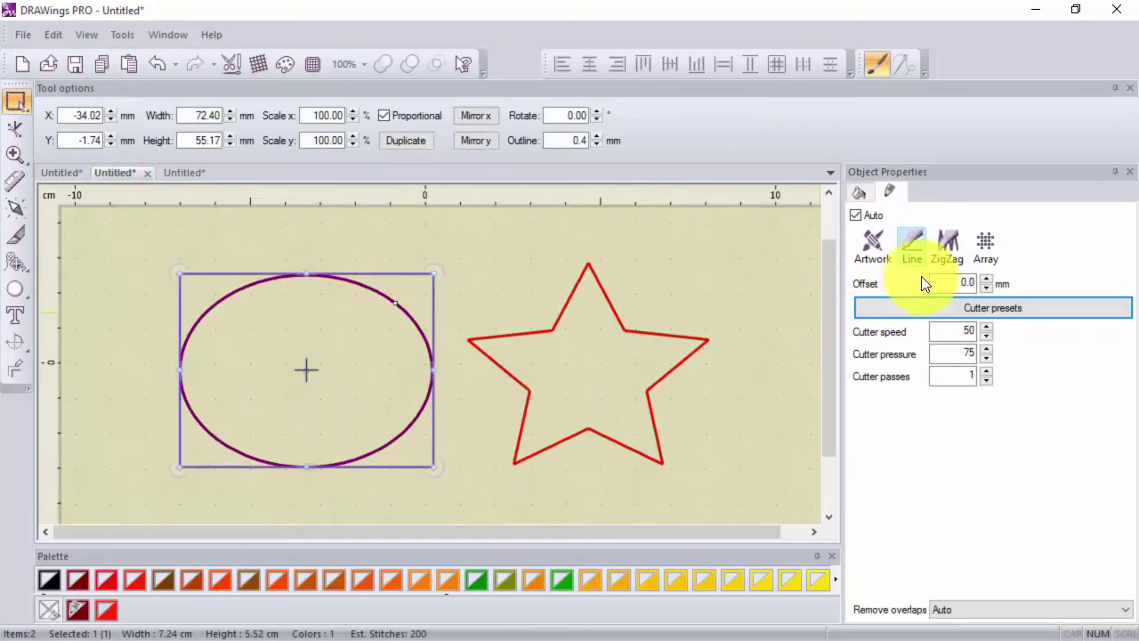
pyautogui.click(910, 246)
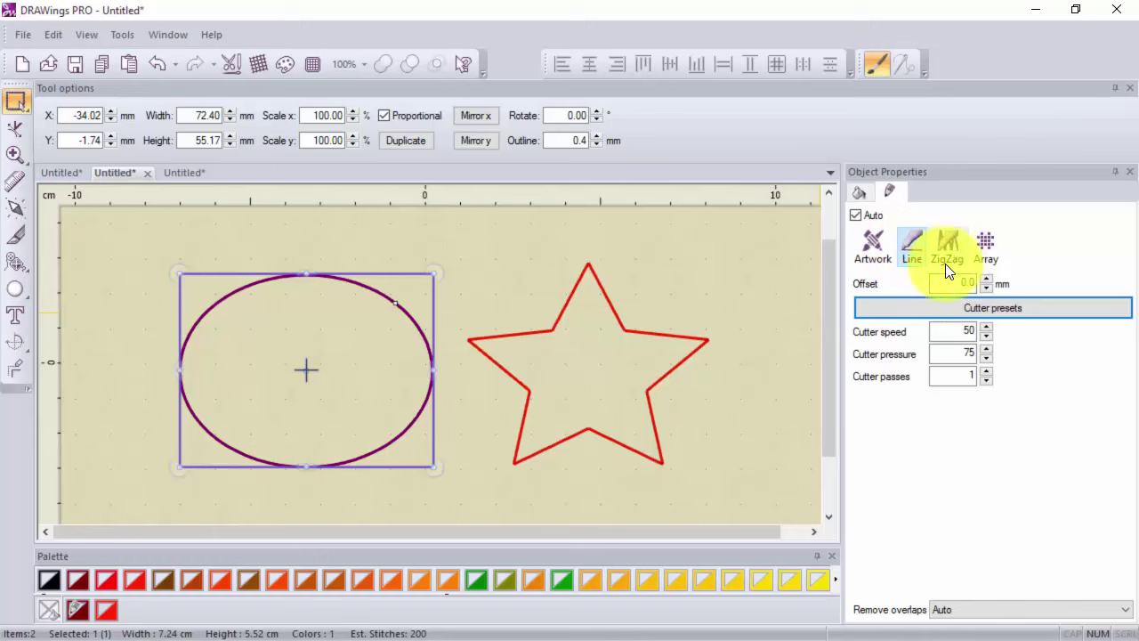
# Step: Set the red star's outline width to 2 mm and inspect its edge up close
pyautogui.click(545, 330)
pyautogui.click(574, 140)
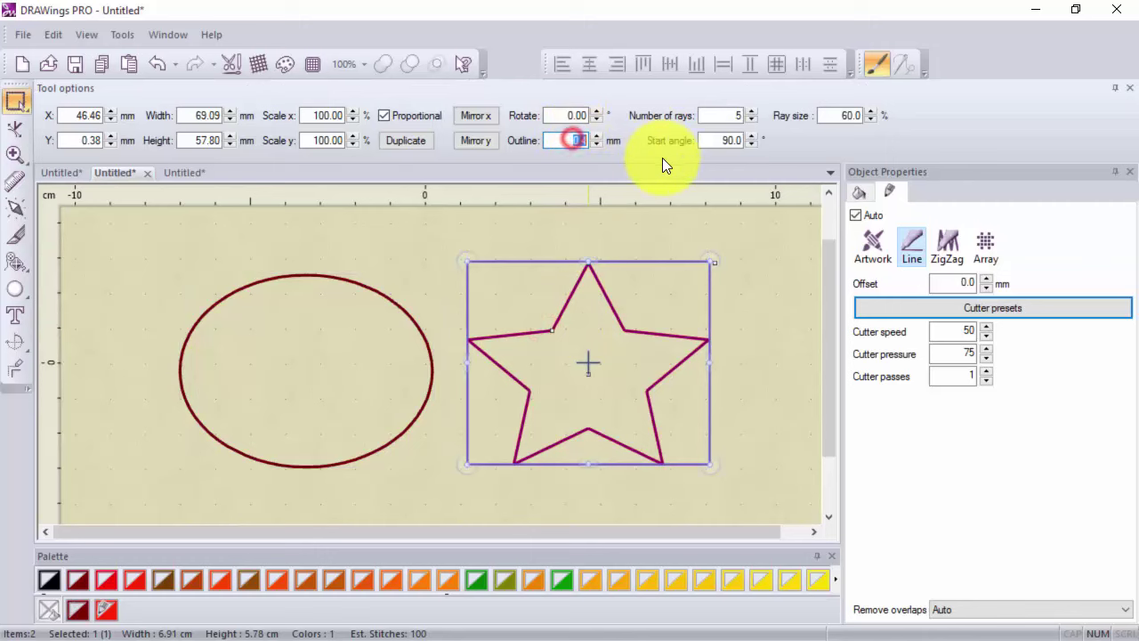
pyautogui.write('2')
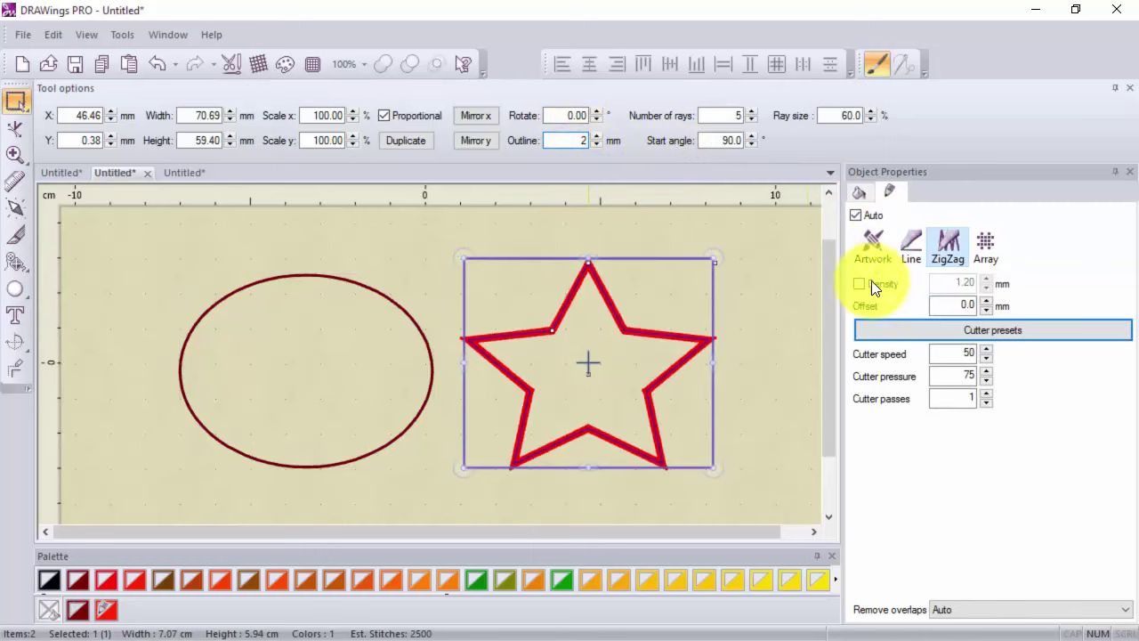
pyautogui.scroll(6, 590, 358)
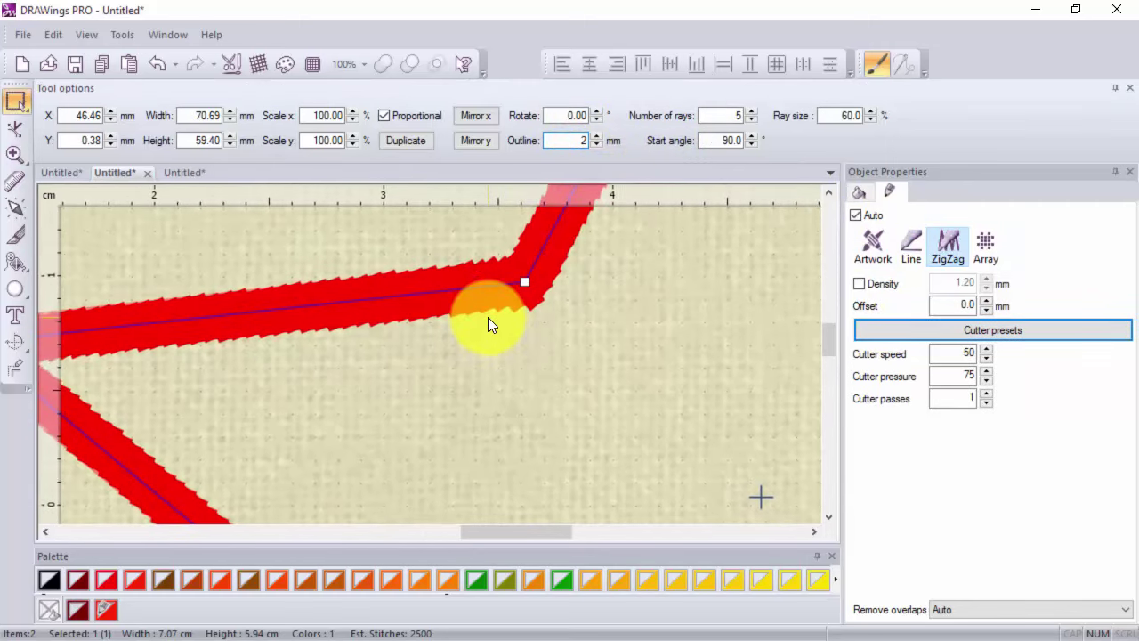
pyautogui.scroll(-6, 412, 301)
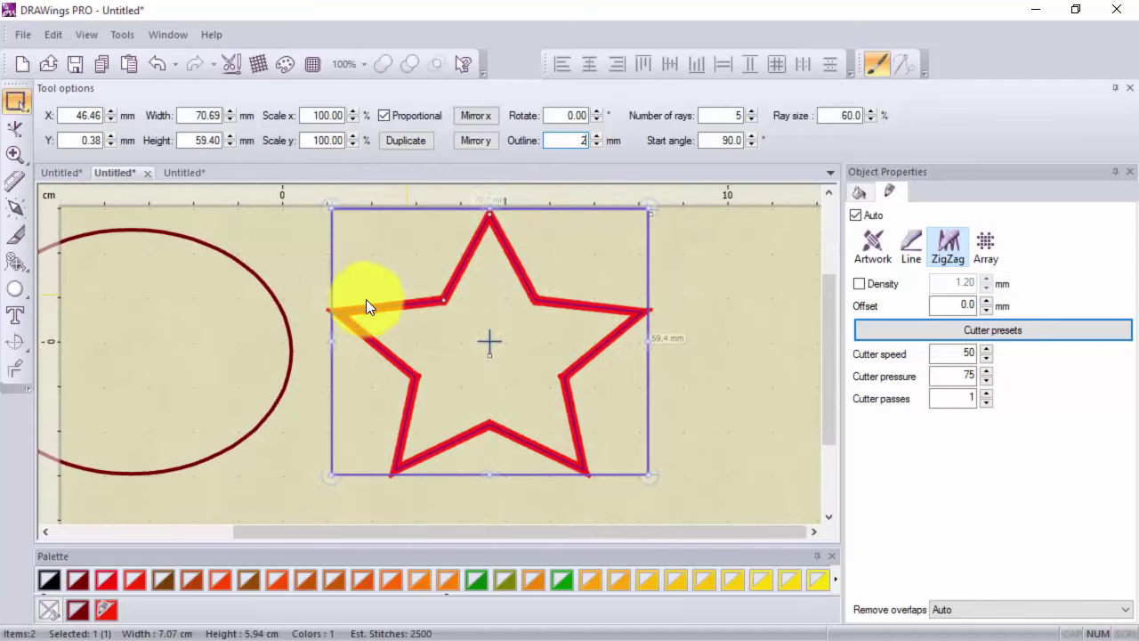
# Step: Switch to the design with the two hexagons and green star, and examine each shape's fill properties, including the red hexagon's density option
pyautogui.click(58, 173)
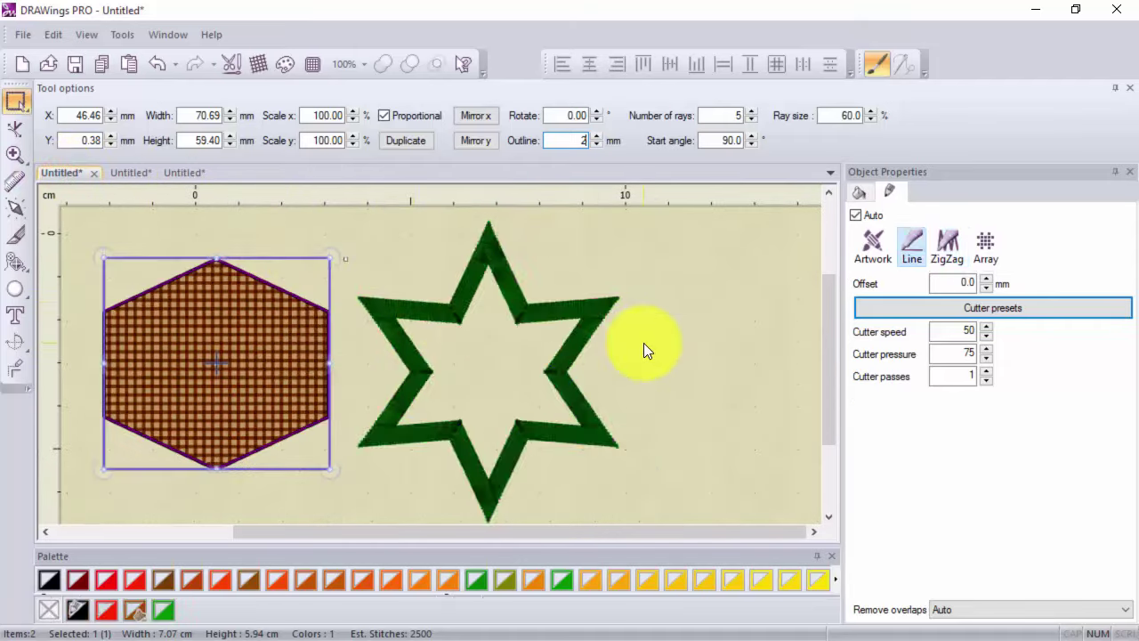
pyautogui.scroll(-4, 643, 343)
pyautogui.click(189, 395)
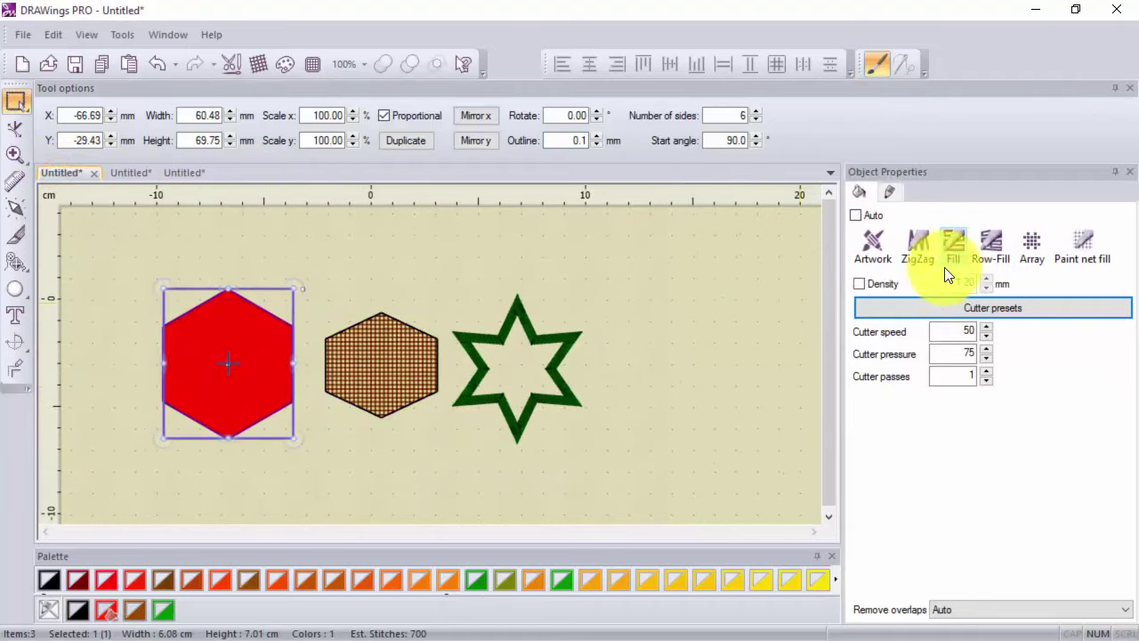
pyautogui.click(858, 287)
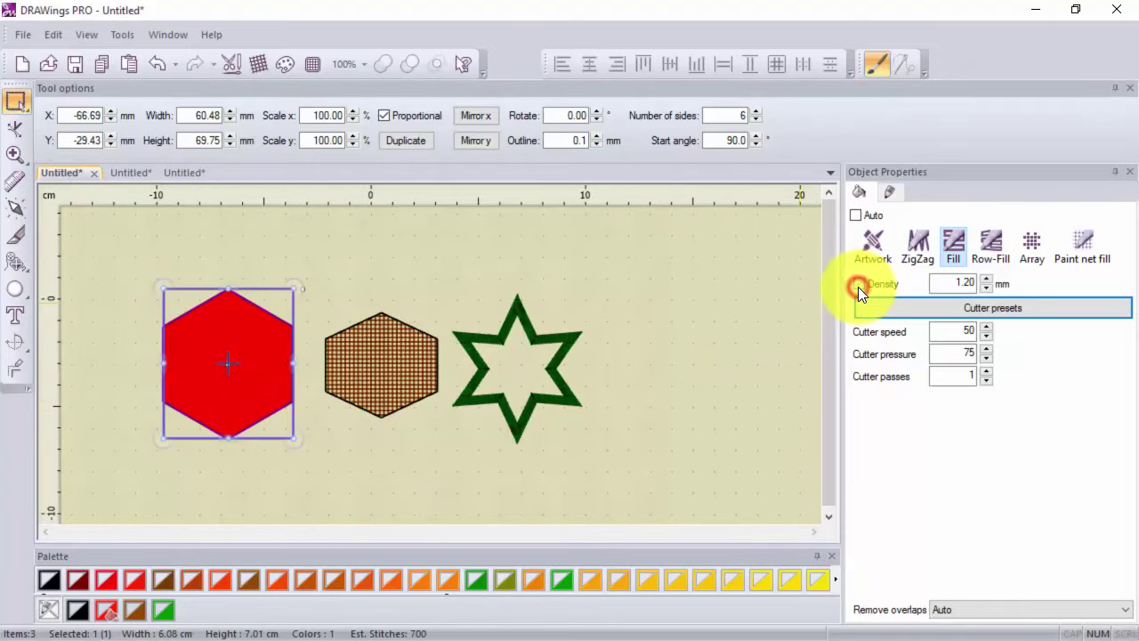
pyautogui.click(857, 290)
pyautogui.click(392, 377)
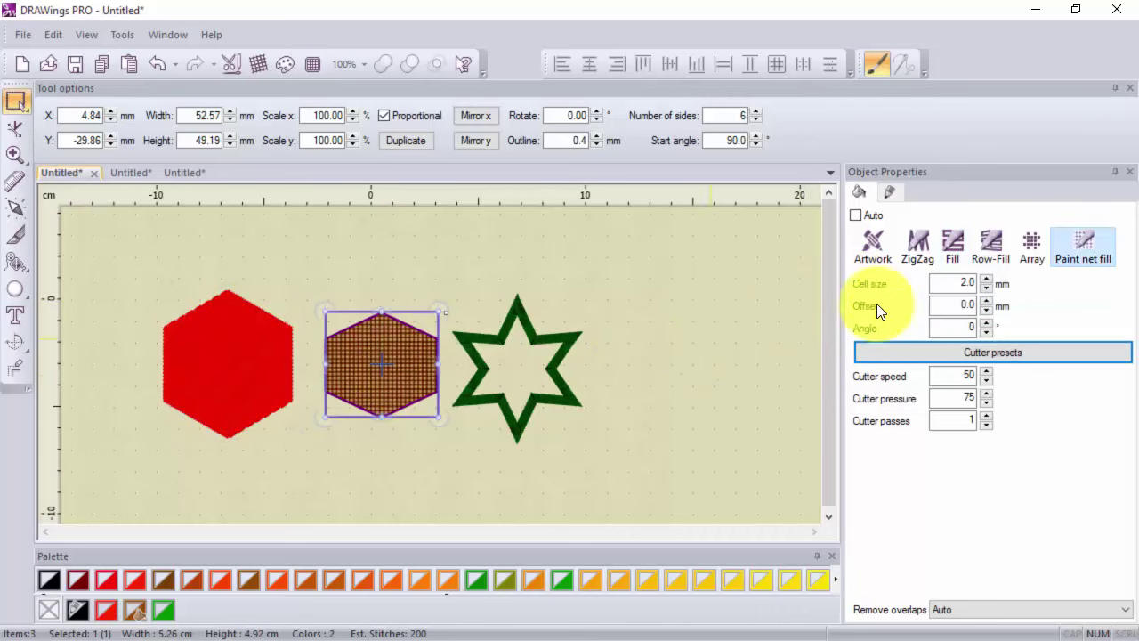
pyautogui.click(564, 387)
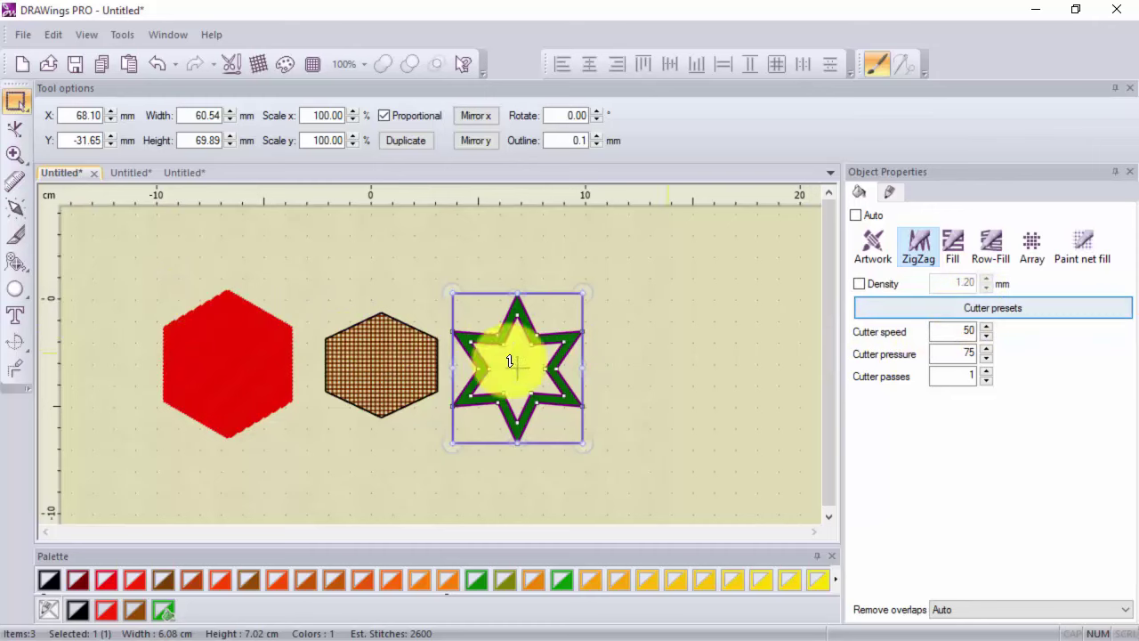
# Step: Apply the Edge Paint/Draw cutter preset to both hexagons and the star together, and deselect them
pyautogui.moveTo(143, 254); pyautogui.dragTo(644, 496)
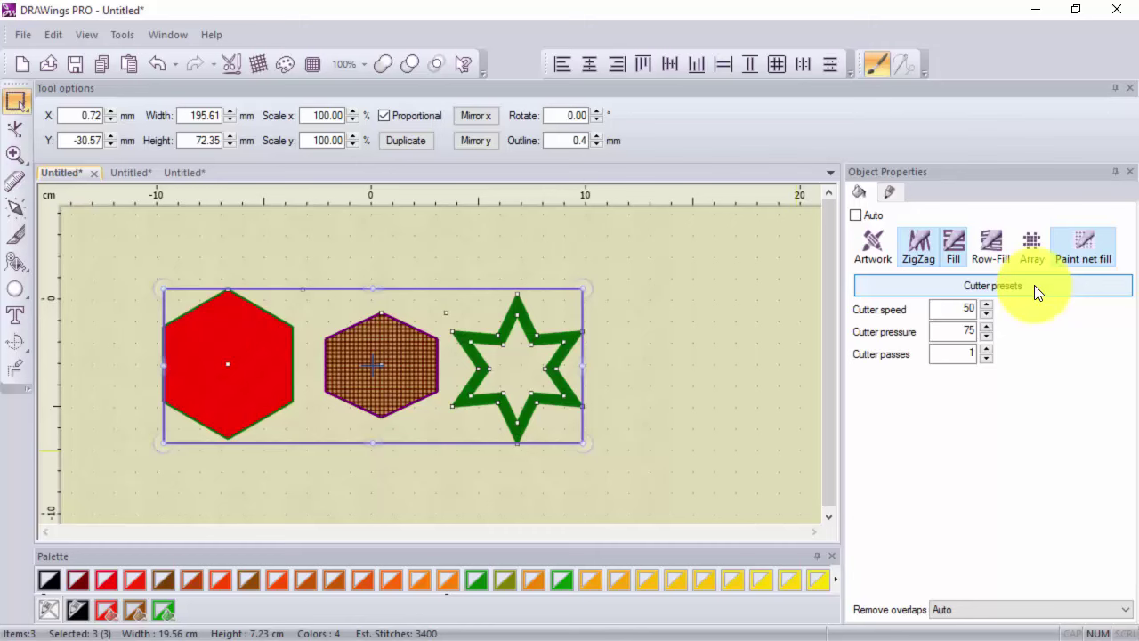
pyautogui.click(1034, 284)
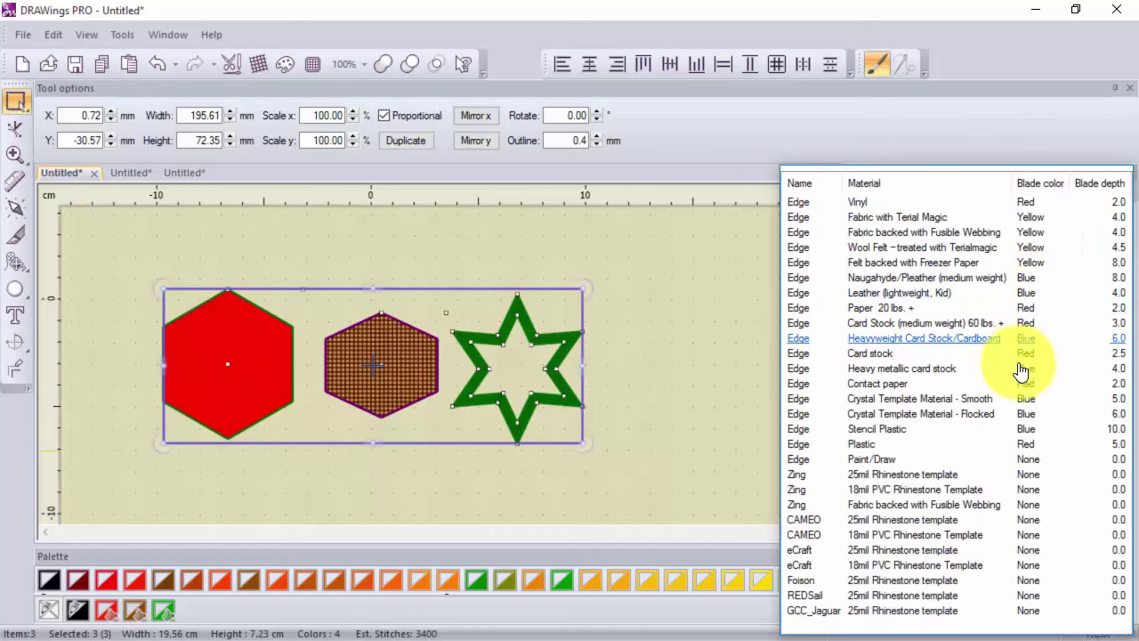
pyautogui.click(869, 467)
pyautogui.click(707, 417)
# Step: Check the cutter speed and pressure settings of the star, the brown hexagon and the red hexagon
pyautogui.click(554, 384)
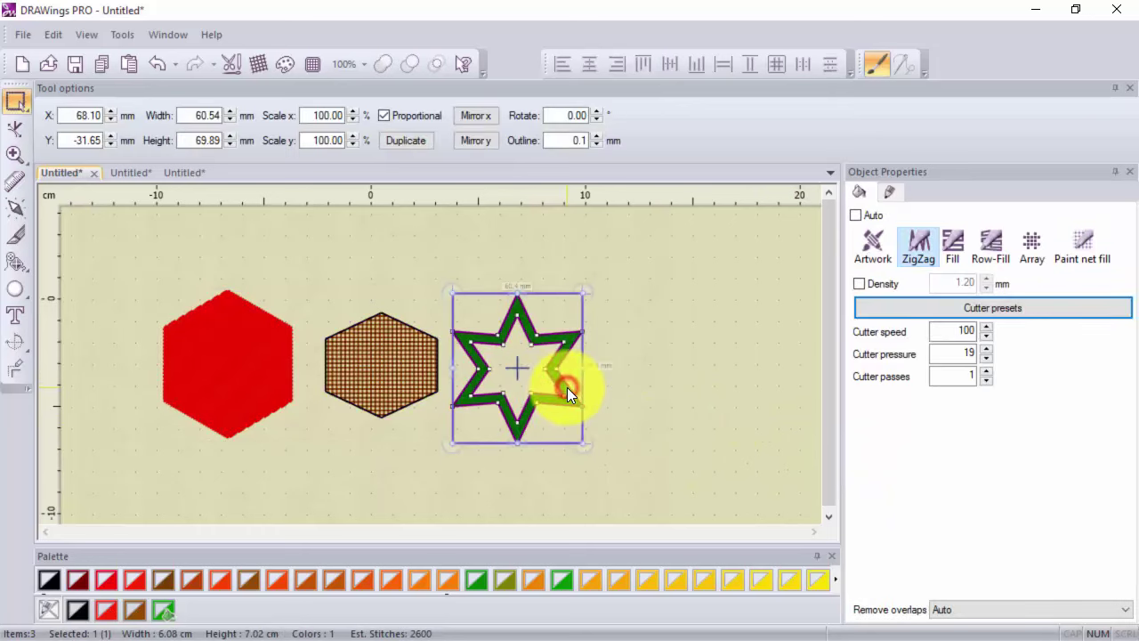
pyautogui.click(358, 390)
pyautogui.click(249, 373)
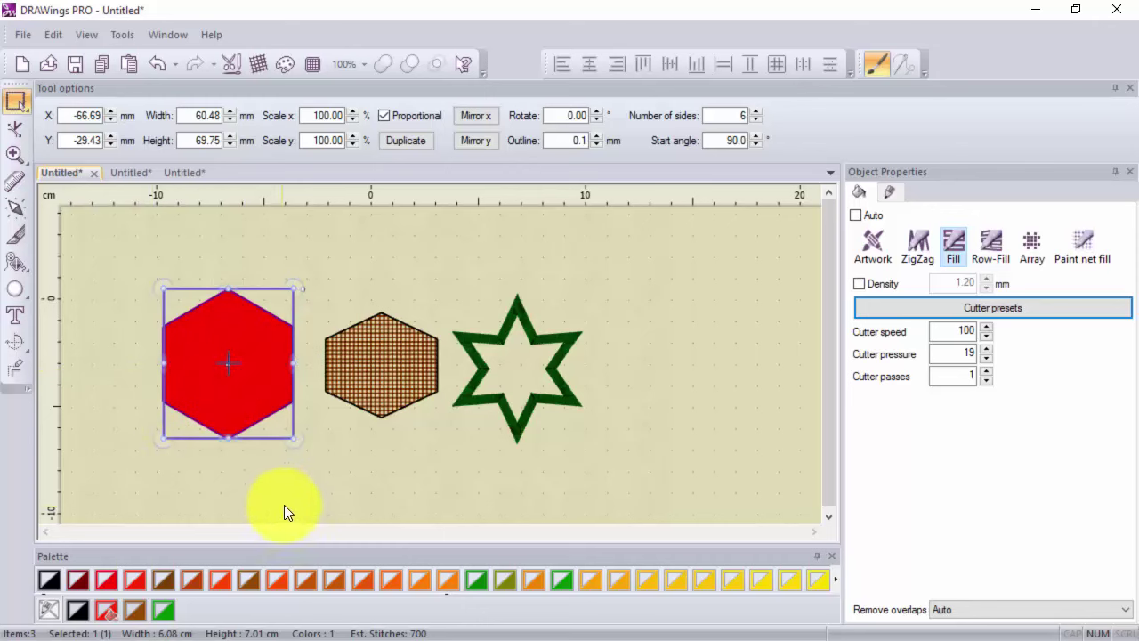
# Step: Open color reduction for the design, choose the MARABU TEXTIL PAINTER brushes palette and widen the Colors column
pyautogui.click(280, 65)
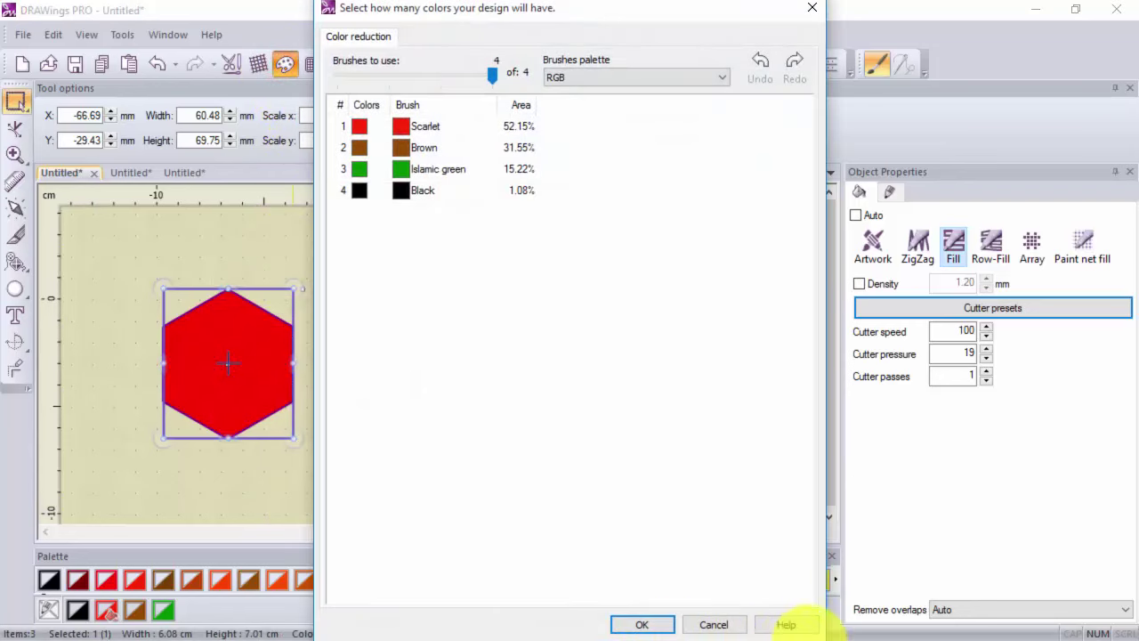
pyautogui.click(653, 74)
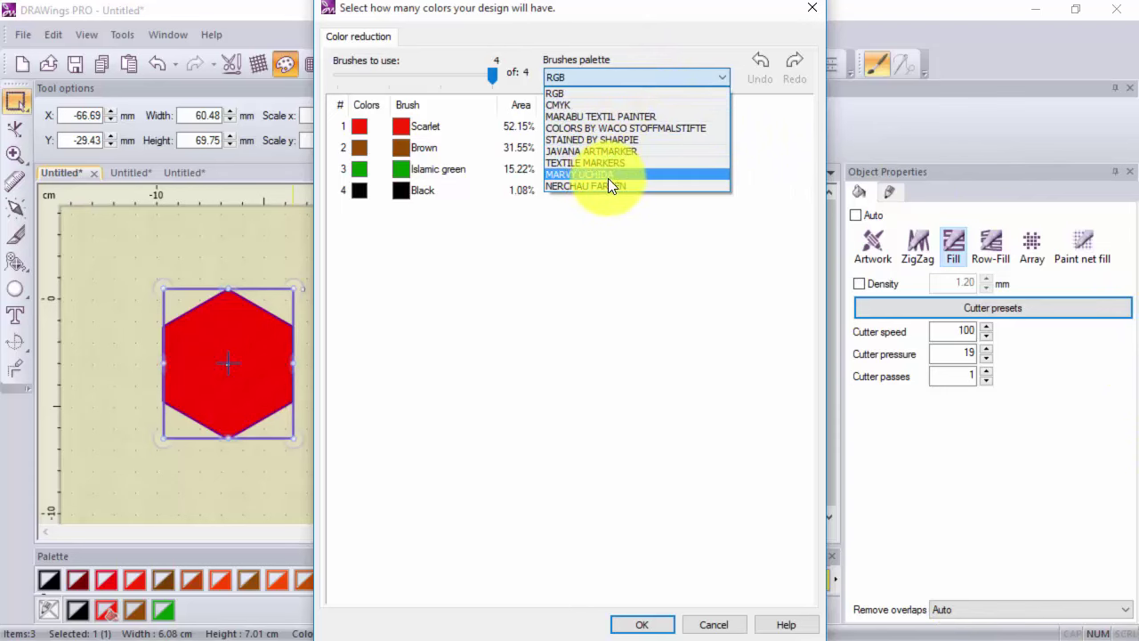
pyautogui.click(596, 120)
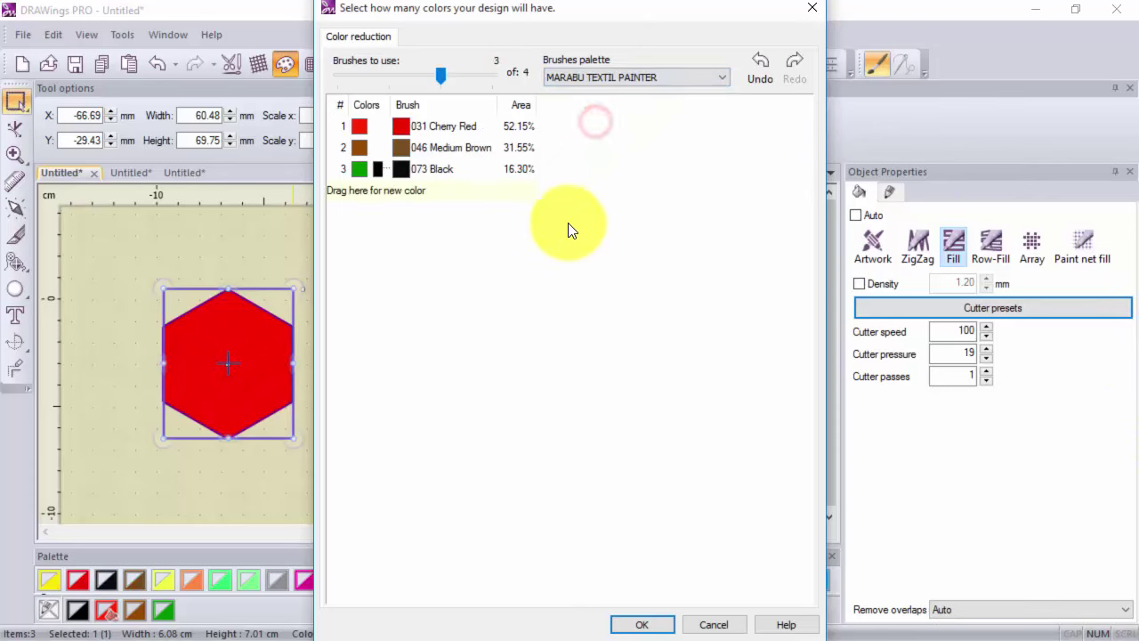
pyautogui.moveTo(390, 97); pyautogui.dragTo(415, 98)
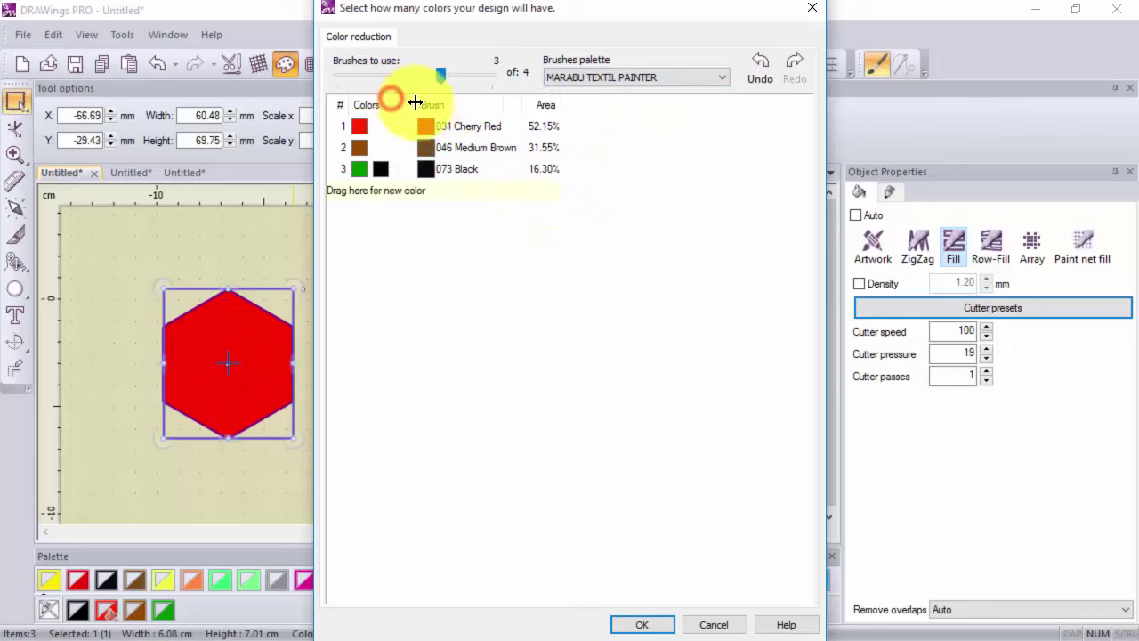
# Step: Try the COLORS BY WACO STOFFMALSTIFTE palette and apply the MARVY UCHIDA brushes palette to the design instead
pyautogui.click(606, 75)
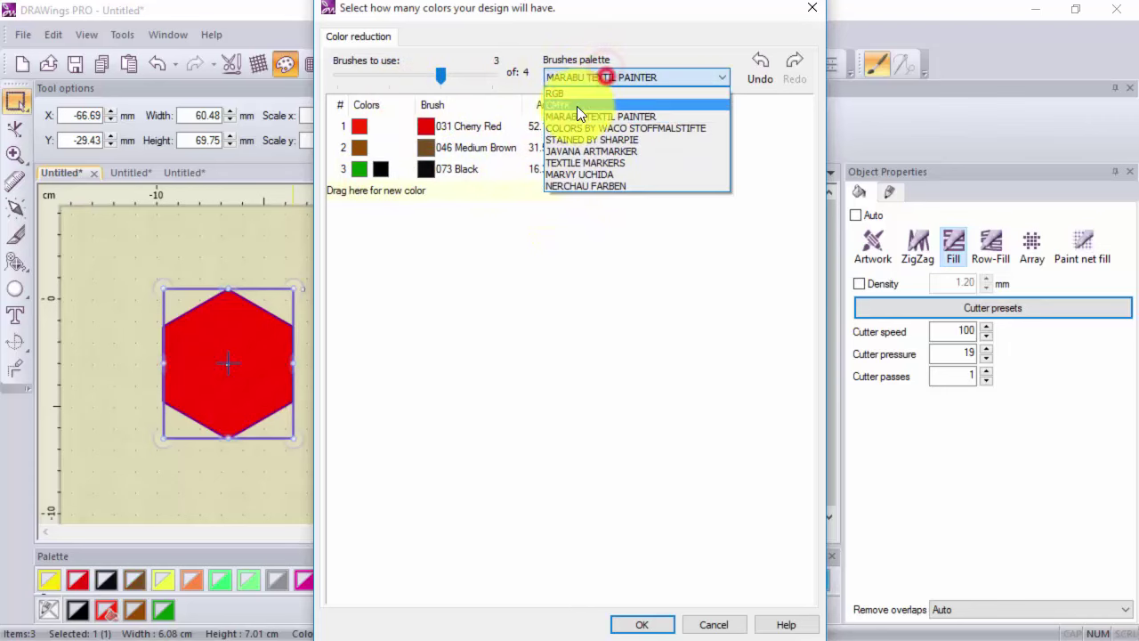
pyautogui.click(570, 128)
pyautogui.click(578, 84)
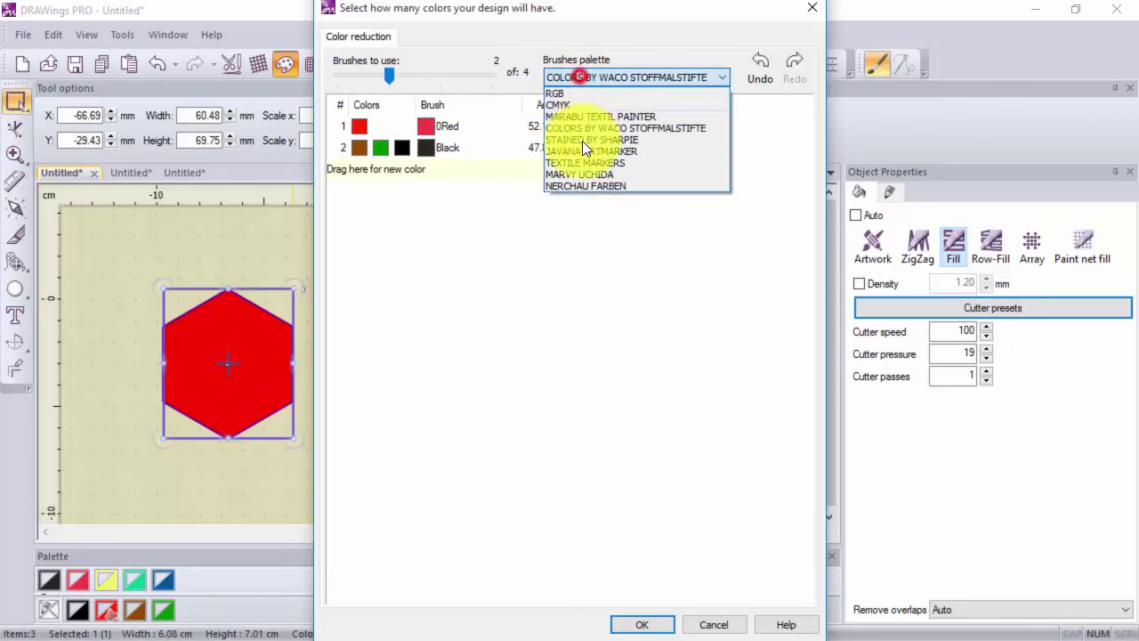
pyautogui.click(588, 171)
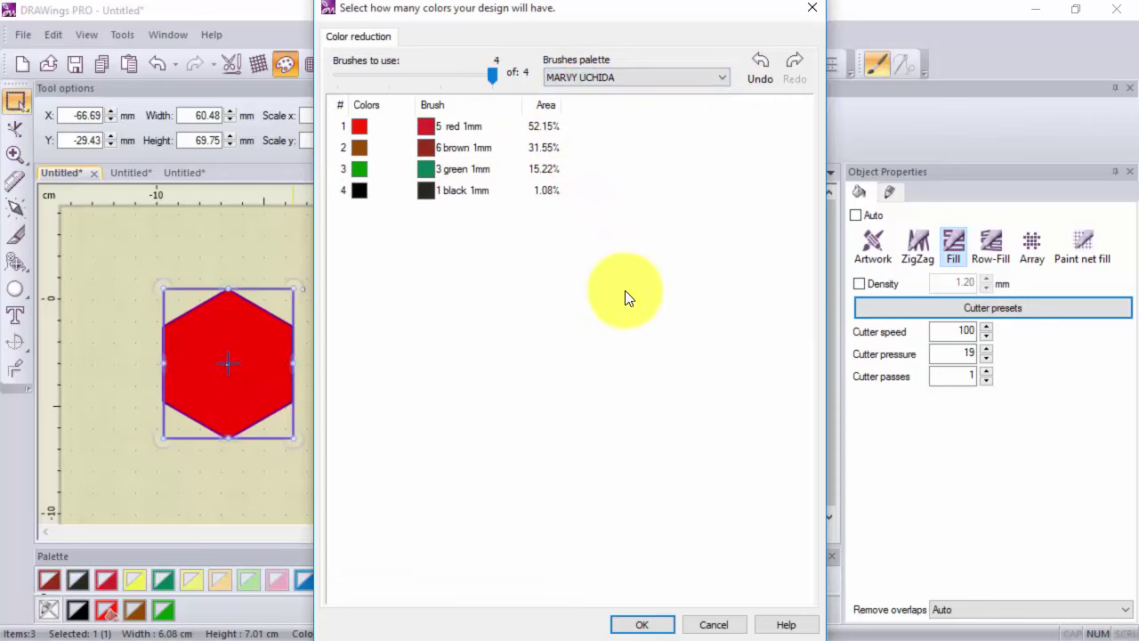
pyautogui.click(663, 627)
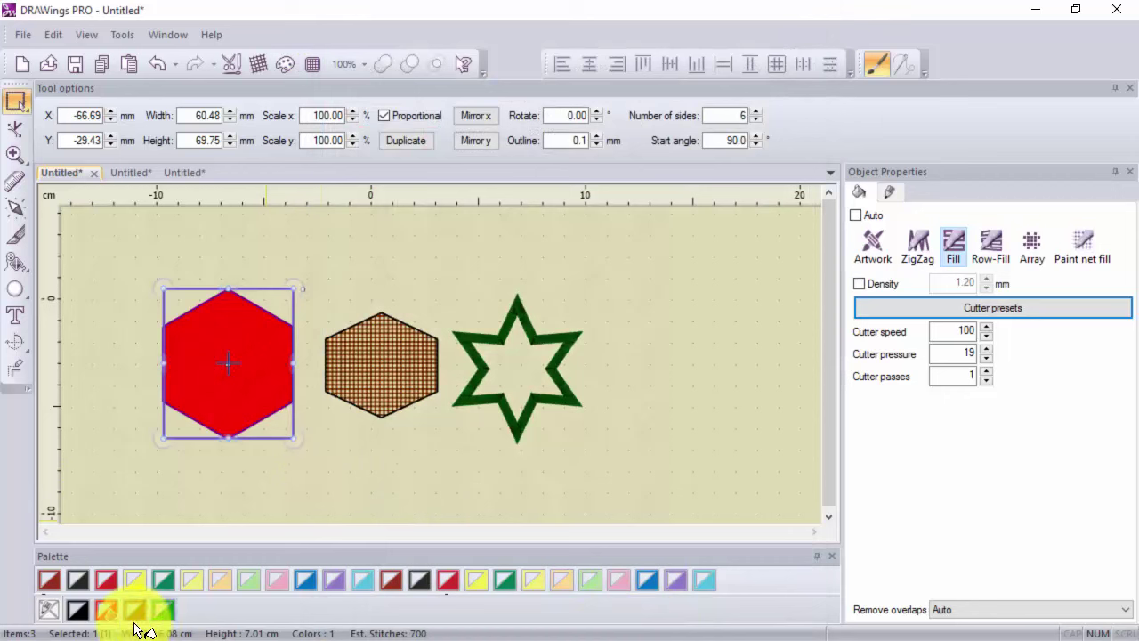
# Step: Show the brush width option for the design's red and brown colors without changing it, and deselect the hexagon
pyautogui.rightClick(115, 614)
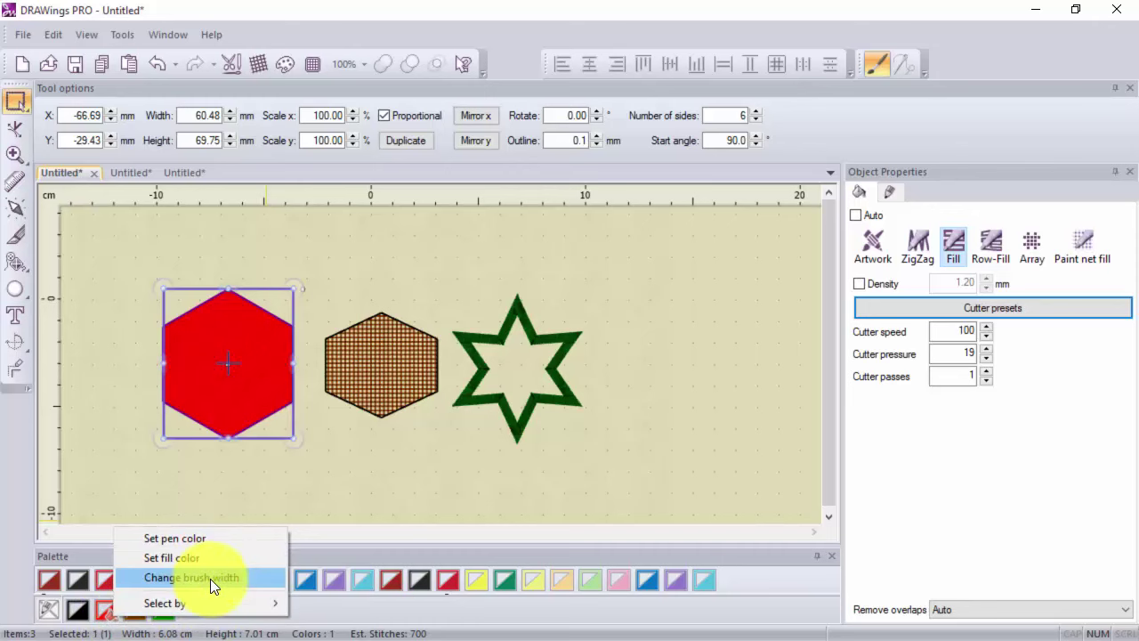
pyautogui.click(138, 621)
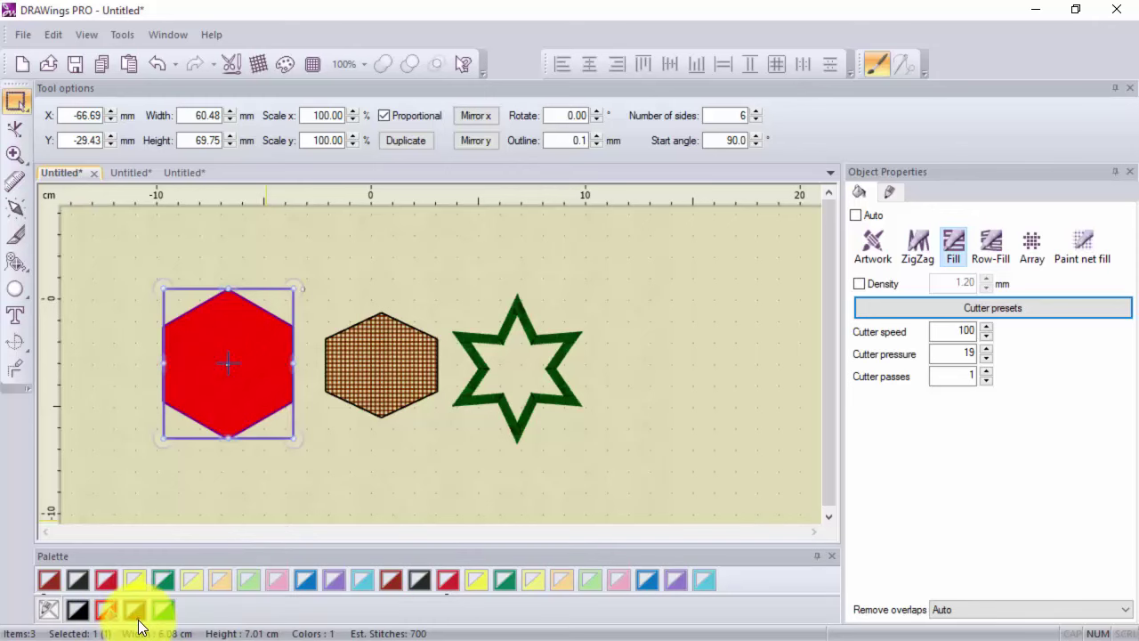
pyautogui.rightClick(139, 620)
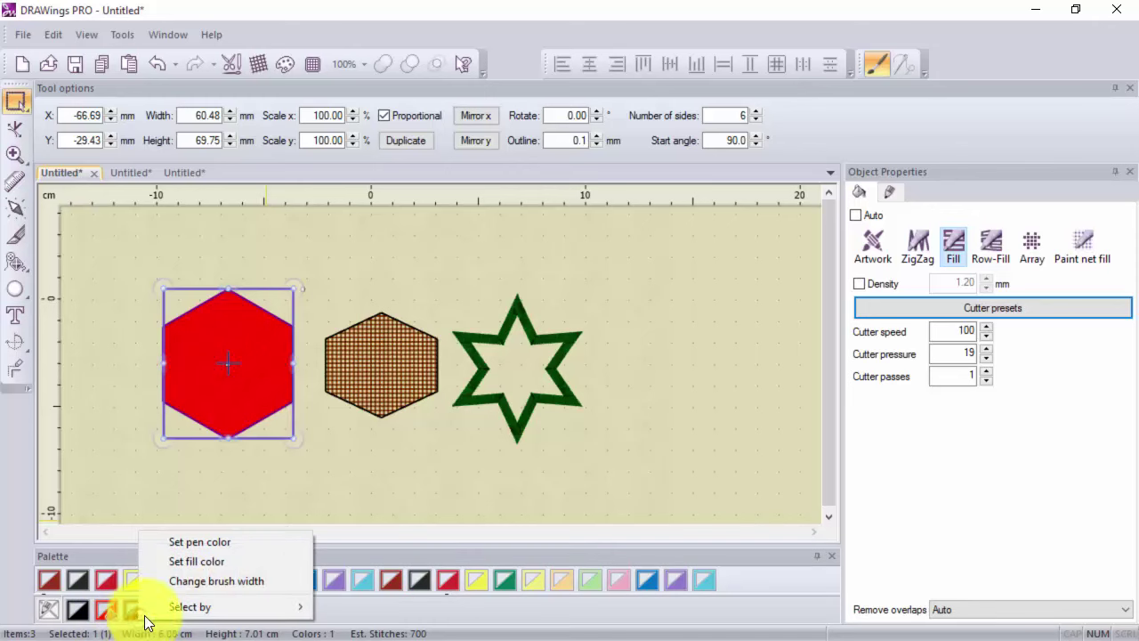
pyautogui.click(401, 447)
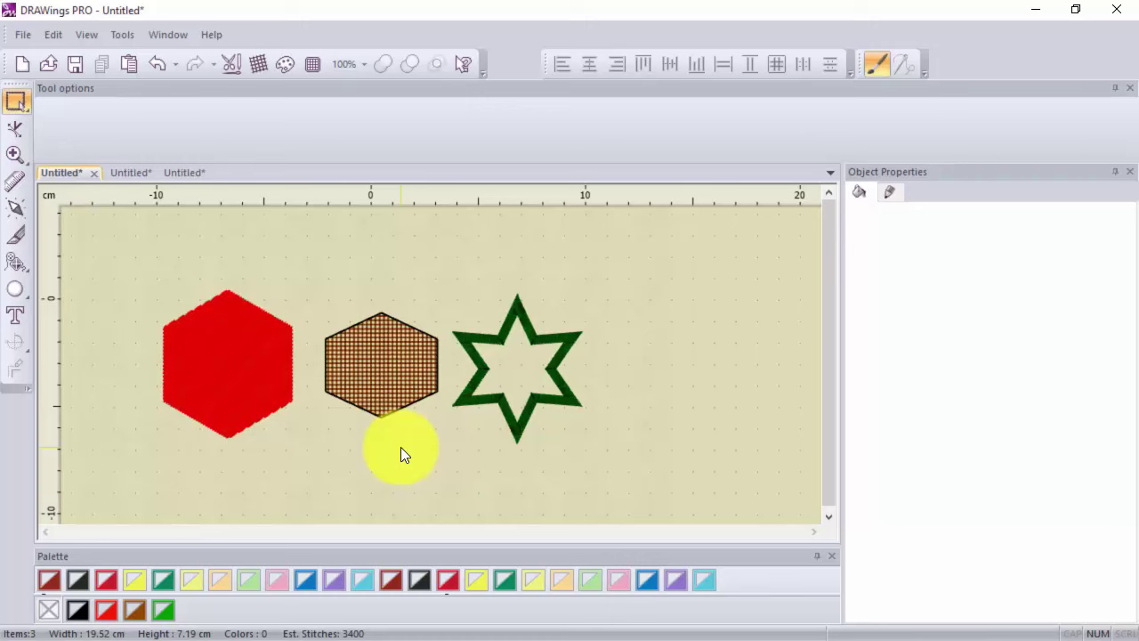
# Step: Export the design to cutters, choosing the edge A2-9A-8C machine and connecting to it
pyautogui.click(26, 36)
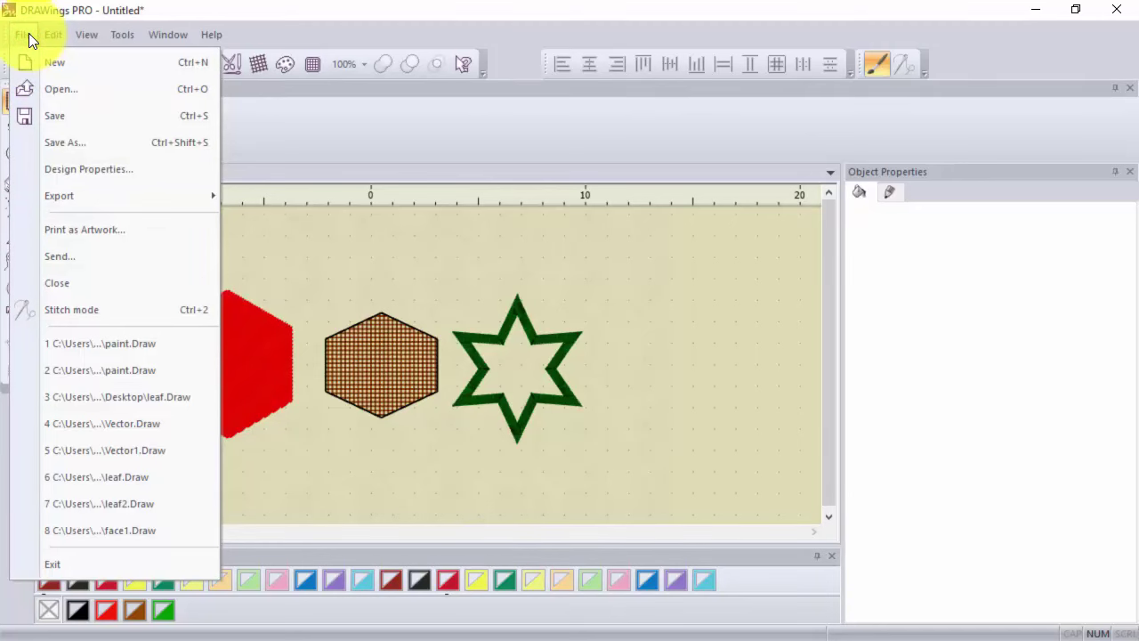
pyautogui.moveTo(124, 195)
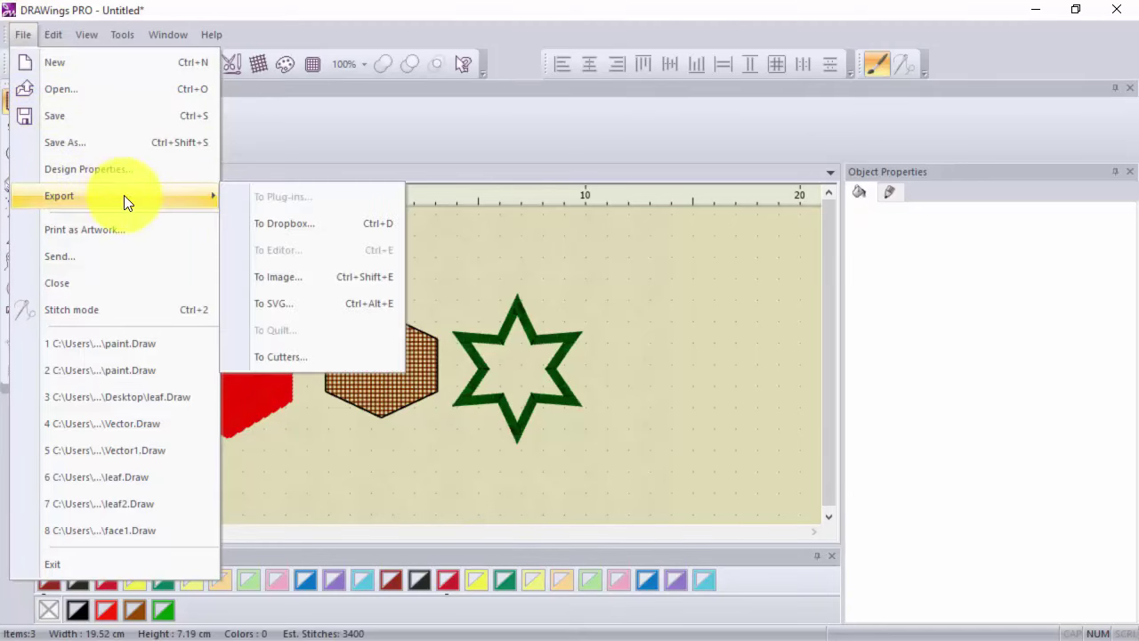
pyautogui.click(307, 358)
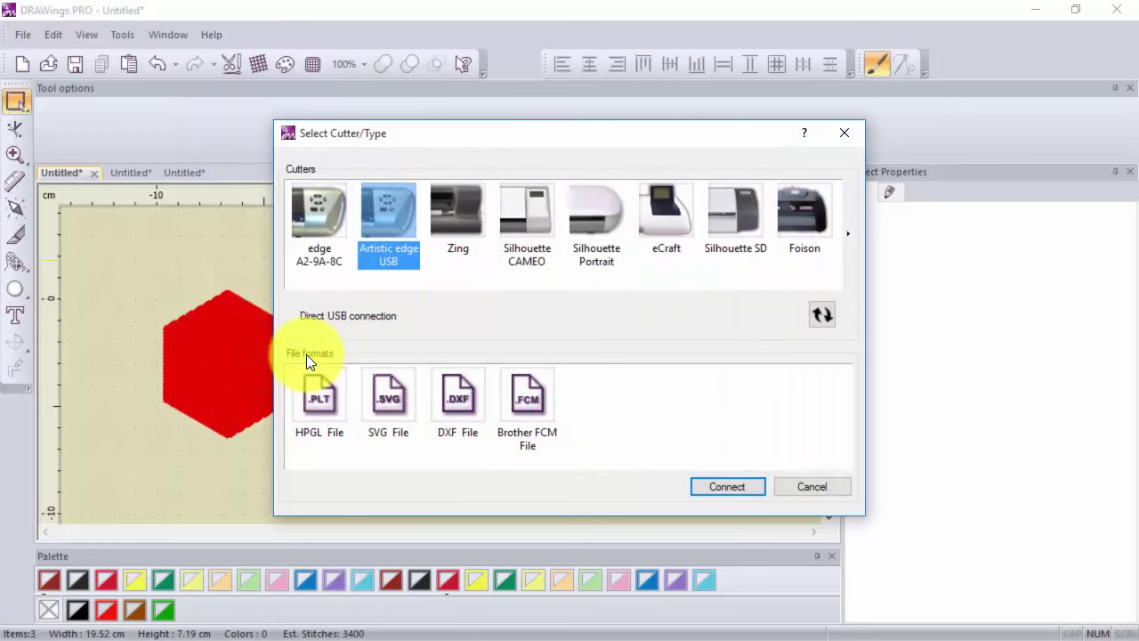
pyautogui.click(312, 203)
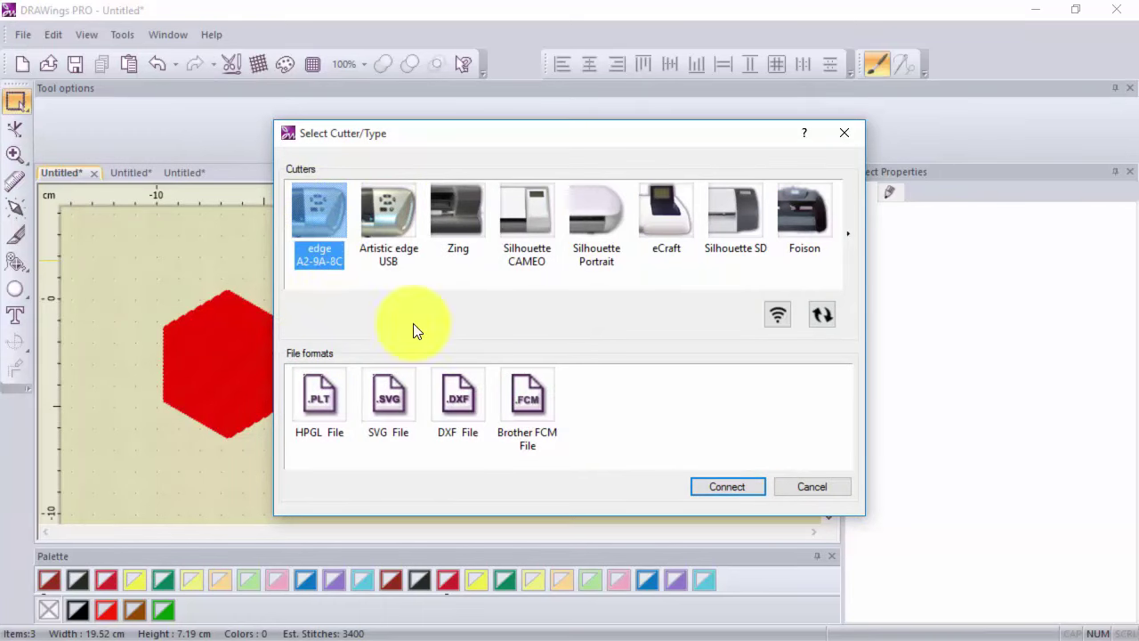
pyautogui.click(730, 489)
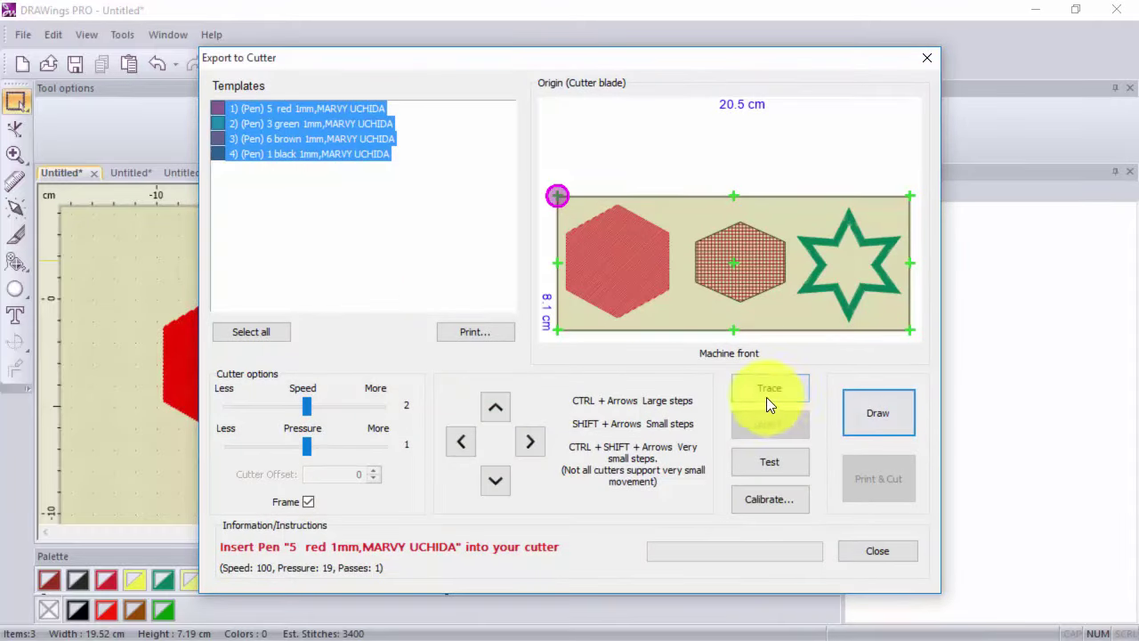
# Step: Preview the red, green, brown and black pen templates one at a time and review their pen instructions
pyautogui.click(393, 224)
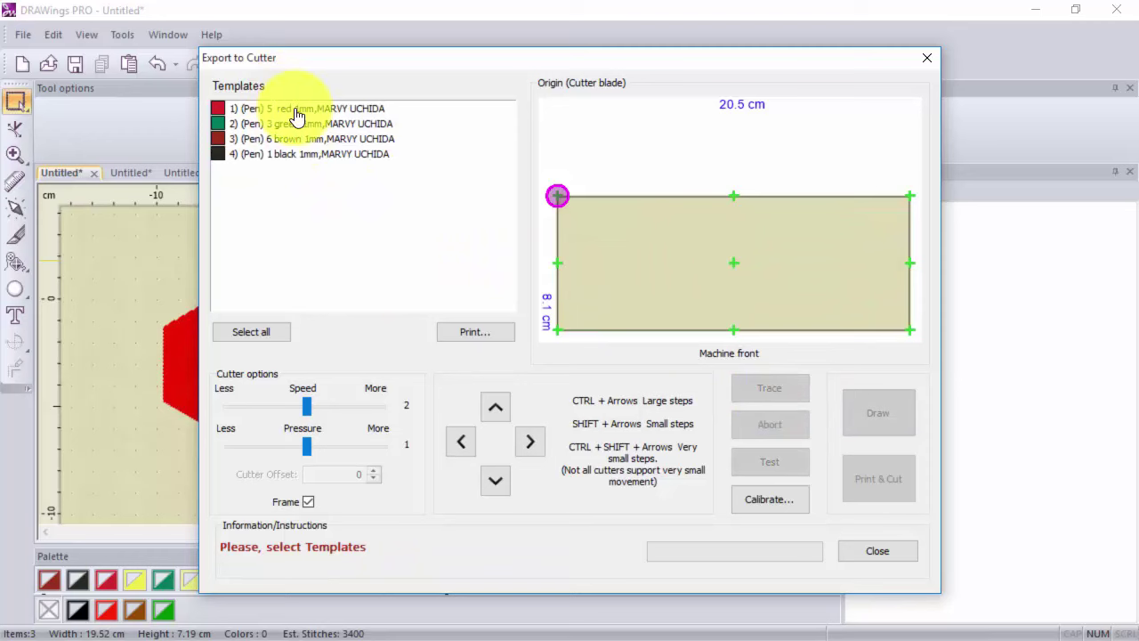
pyautogui.click(295, 109)
pyautogui.click(302, 124)
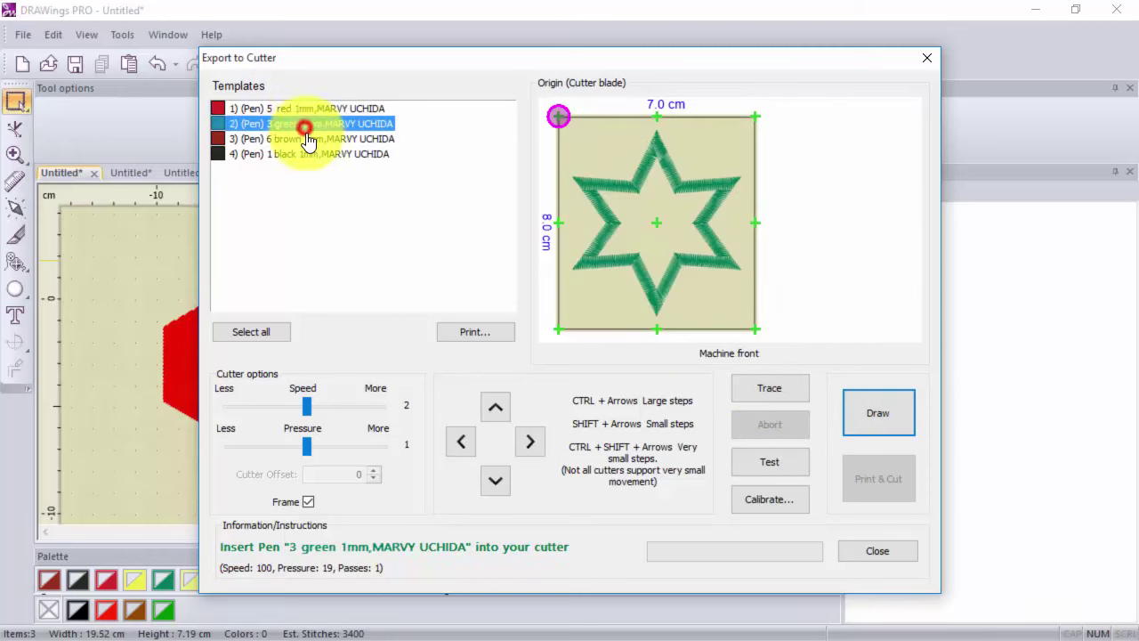
pyautogui.click(309, 140)
pyautogui.click(318, 154)
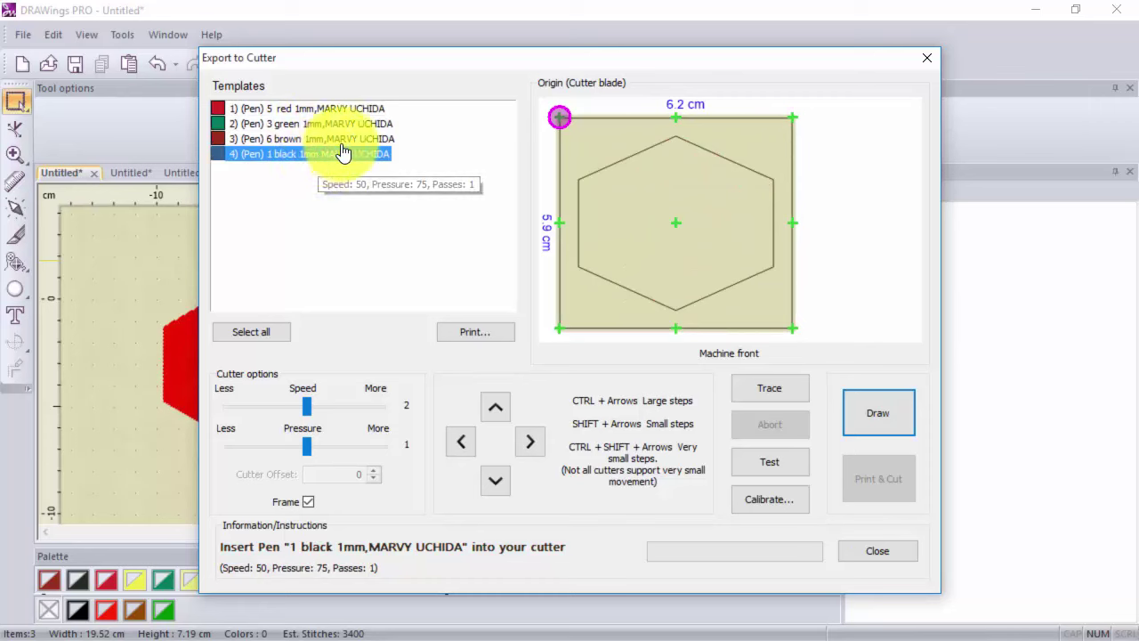
pyautogui.click(341, 139)
pyautogui.click(341, 125)
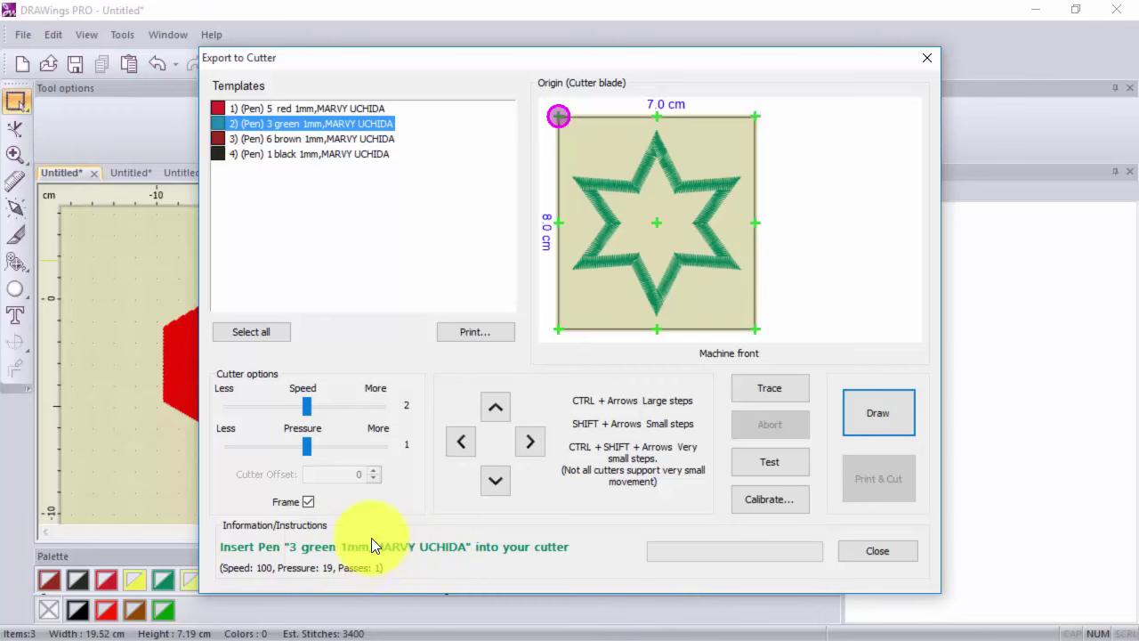
# Step: Select the 6 brown 1mm pen template and start drawing it on the cutter
pyautogui.click(295, 143)
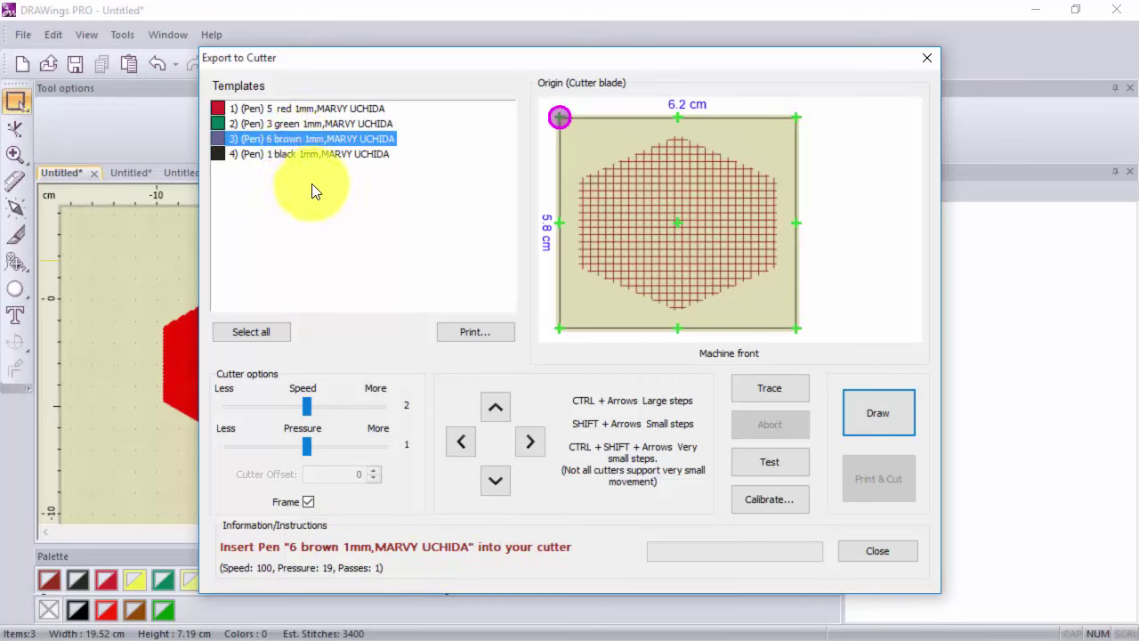
pyautogui.click(892, 412)
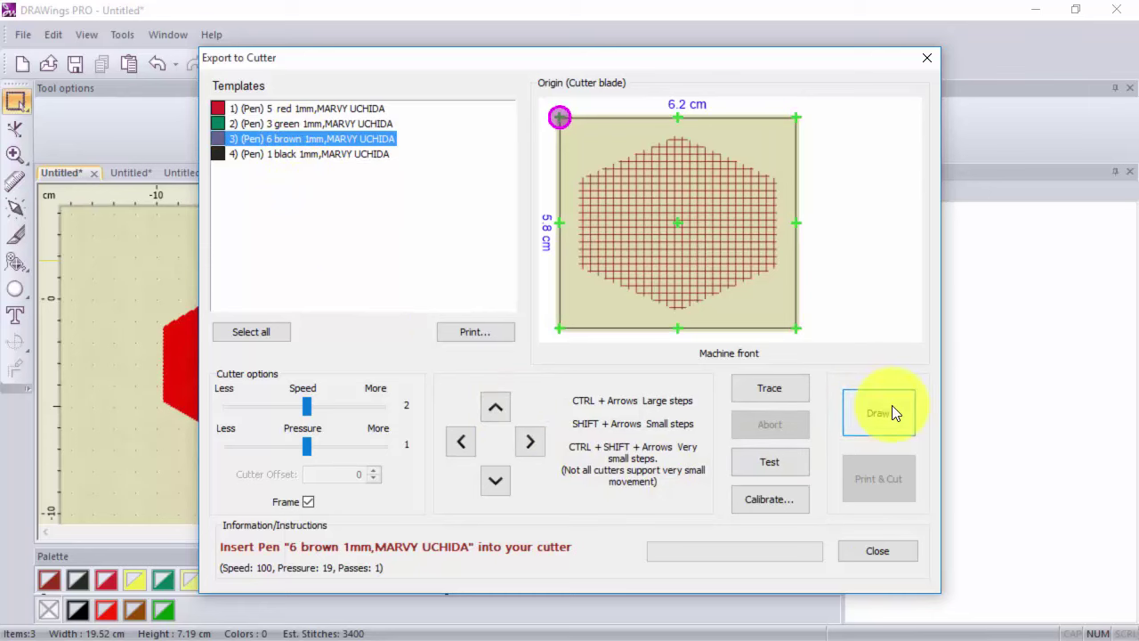